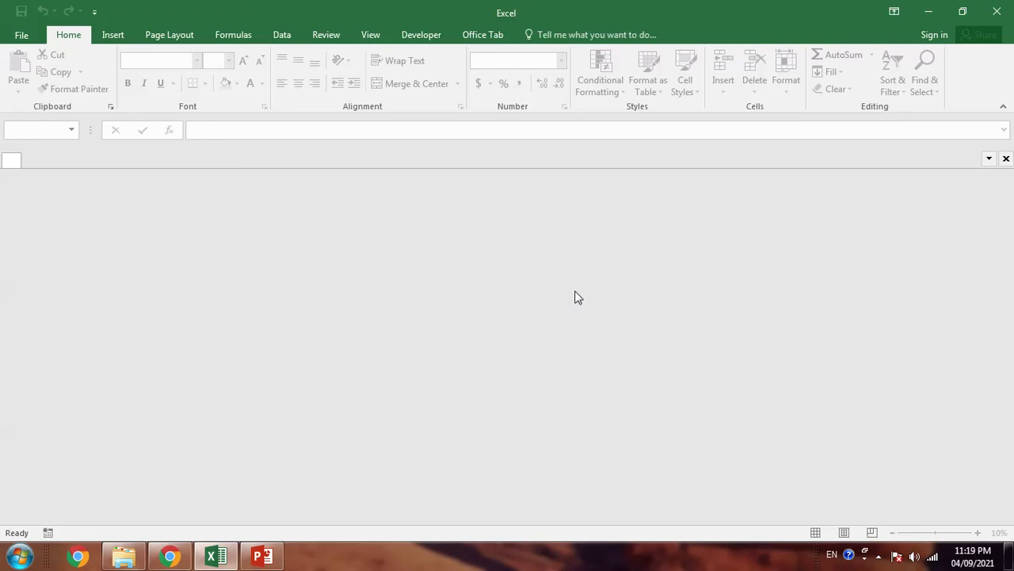
- Open the EP Login Template workbook from the recent workbooks list
key(ctrl+o)
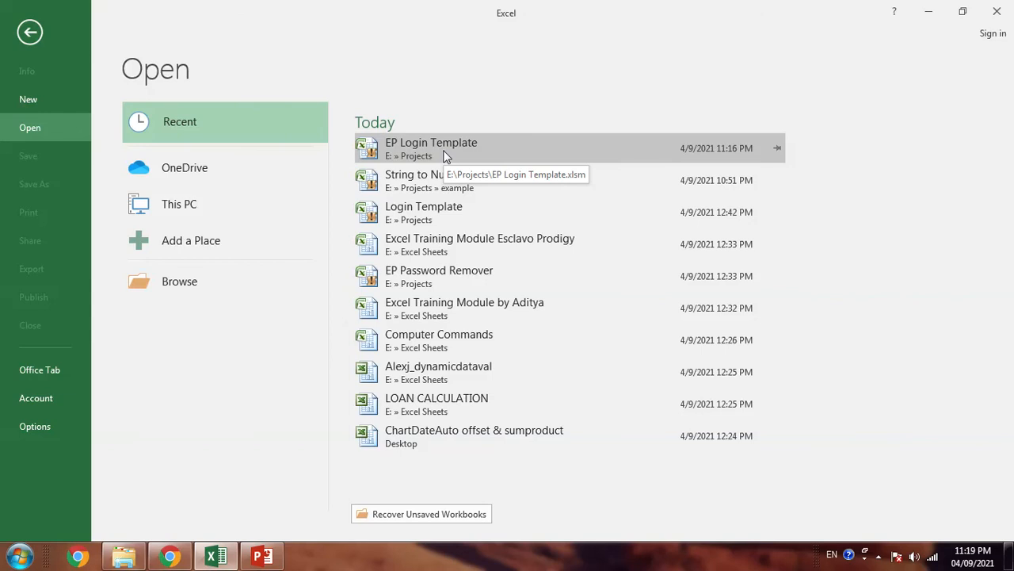
click(444, 156)
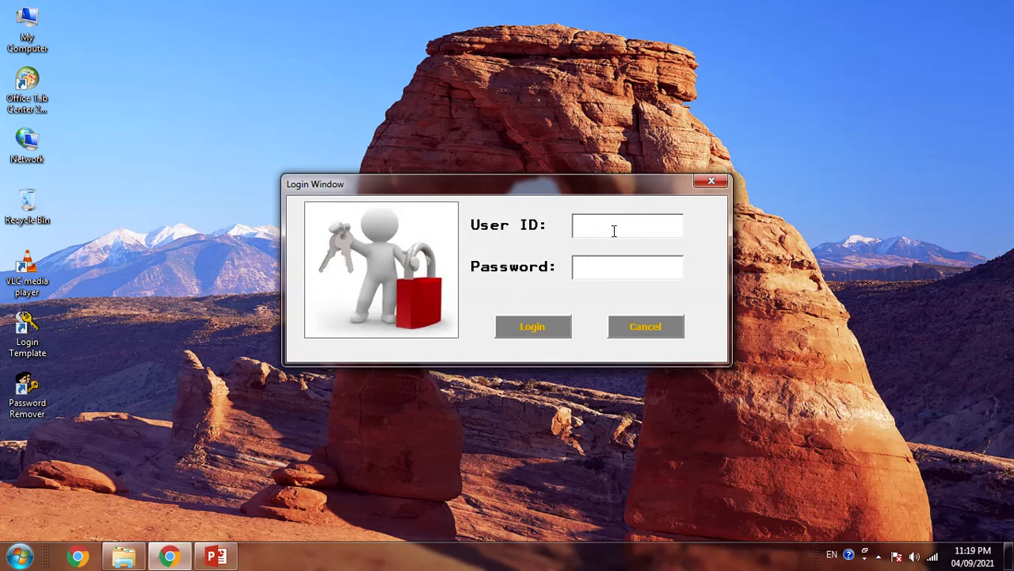
- Try logging in with an unknown User ID and dismiss the user-does-not-exist error
text(dfdg)
text(******)
click(531, 323)
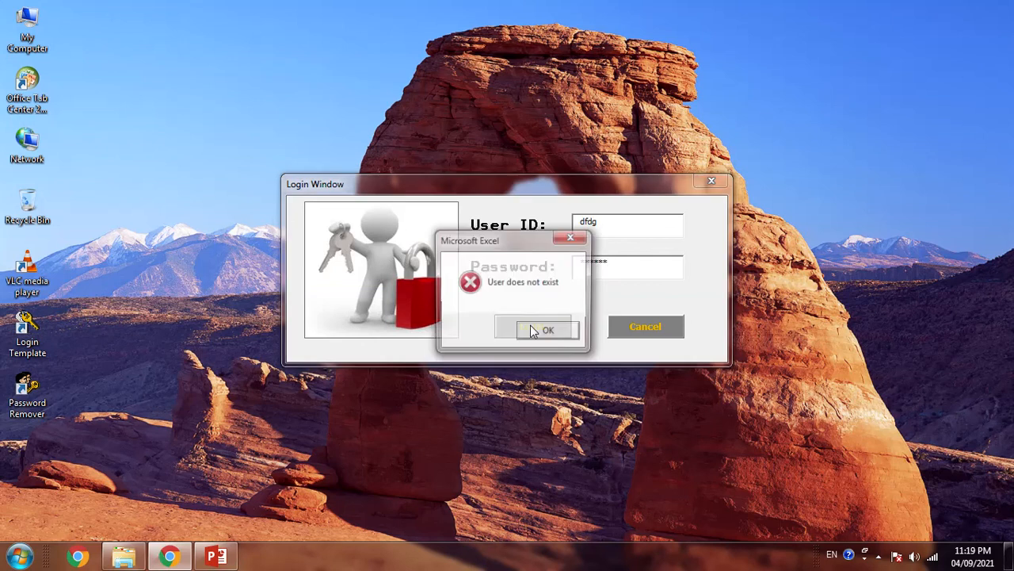
click(539, 336)
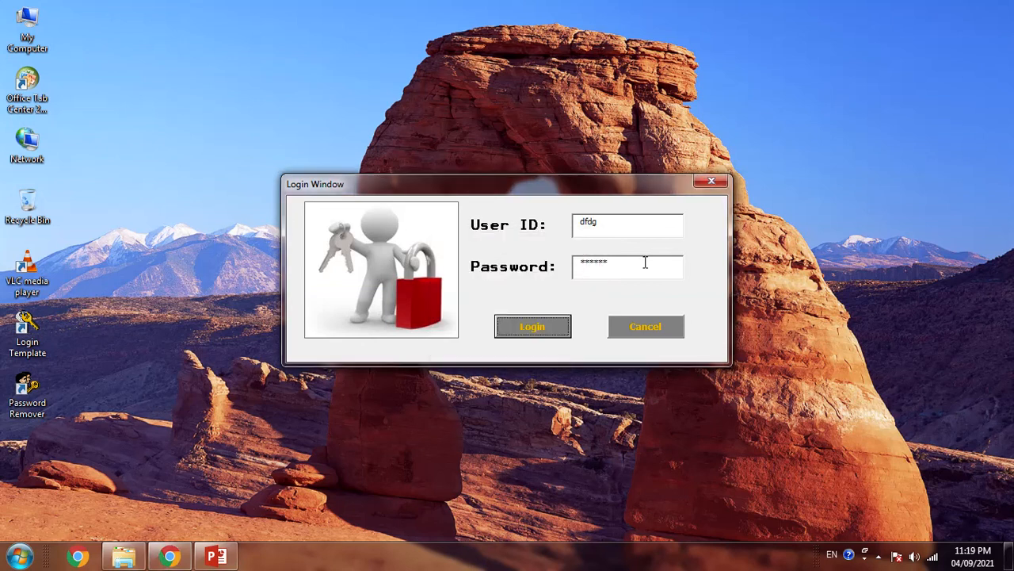
- Replace the credentials with User ID guest and its password, and log in
drag(645, 262, 571, 250)
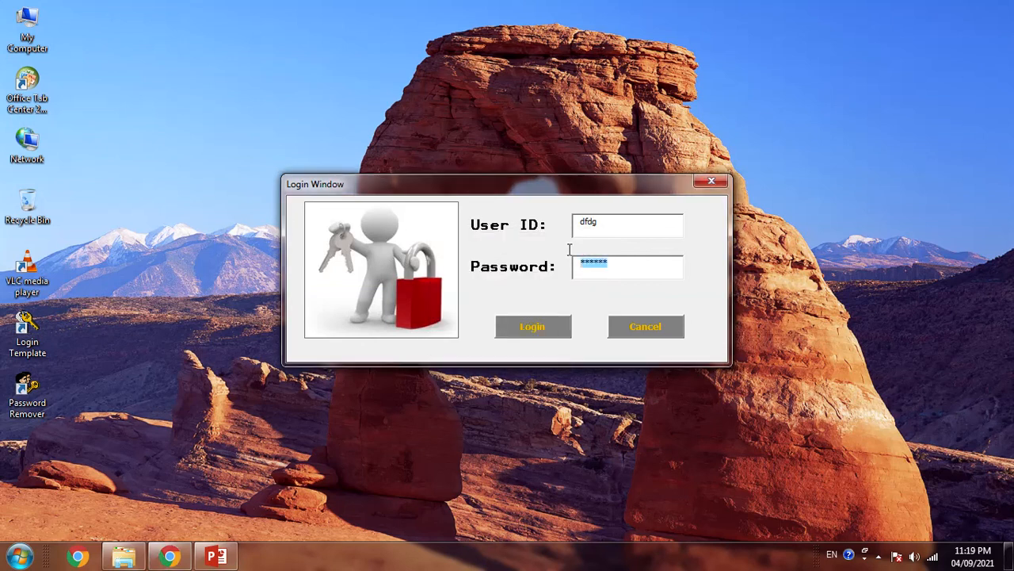
drag(615, 222, 474, 224)
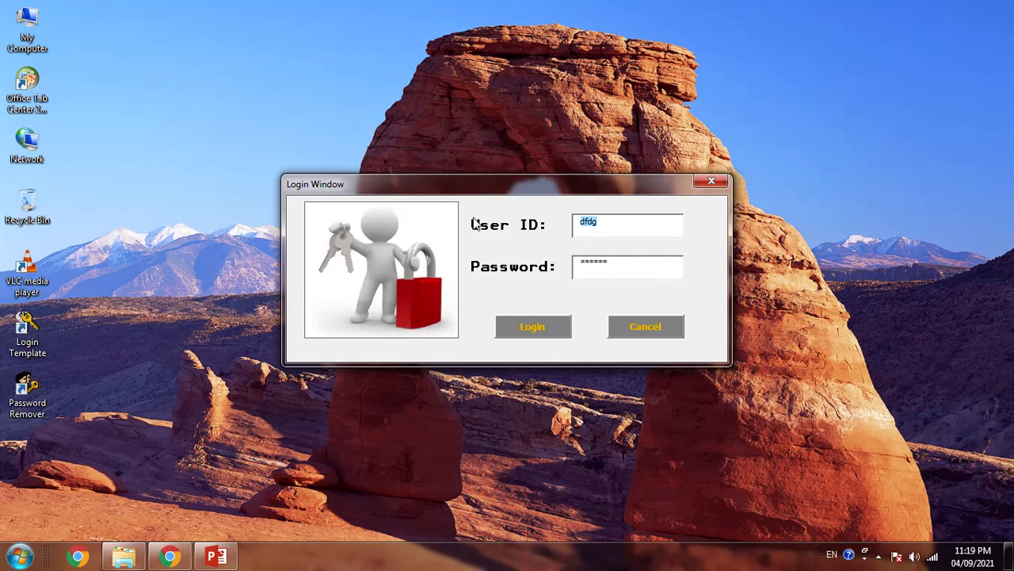
text(guest)
key(Tab)
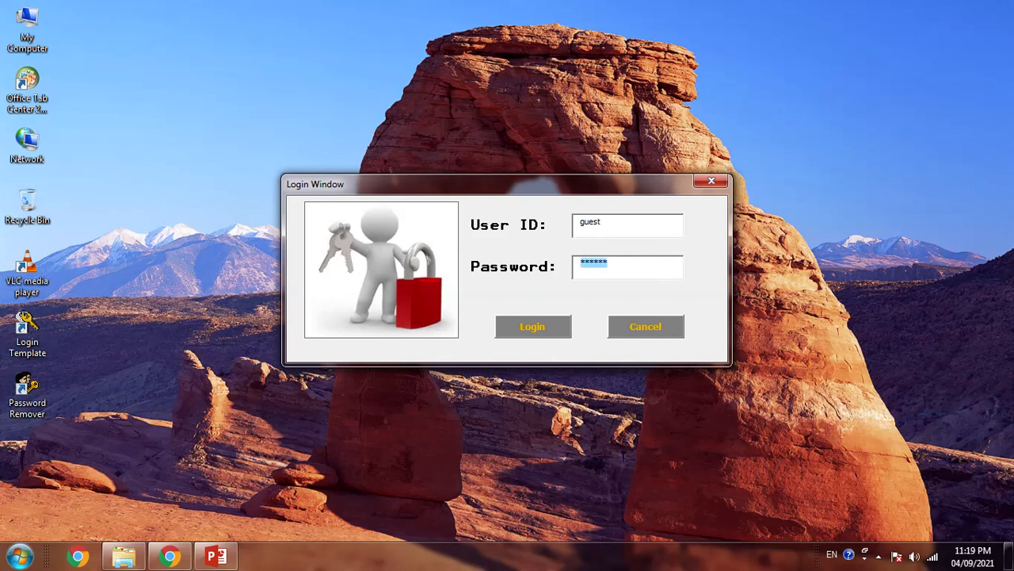
text(**)
click(543, 329)
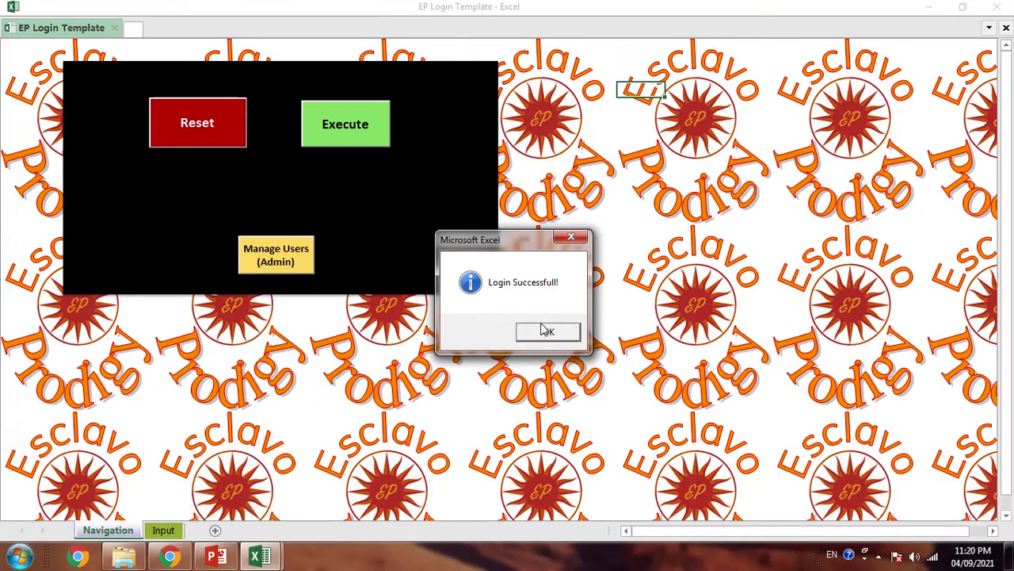
- Run the Reset and Execute actions, then see Manage Users (Admin) refused as Only Admin authorised
click(545, 333)
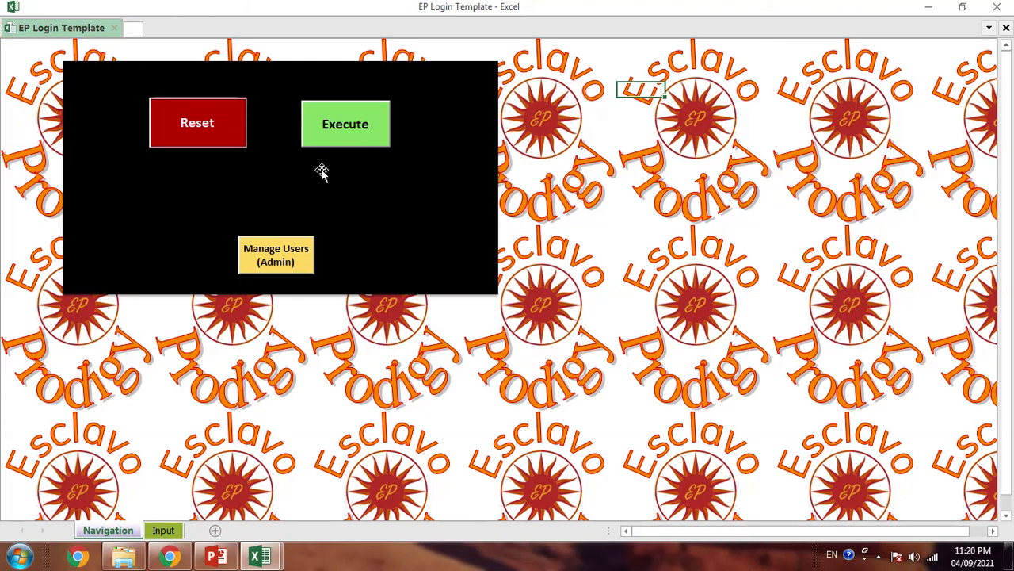
click(205, 130)
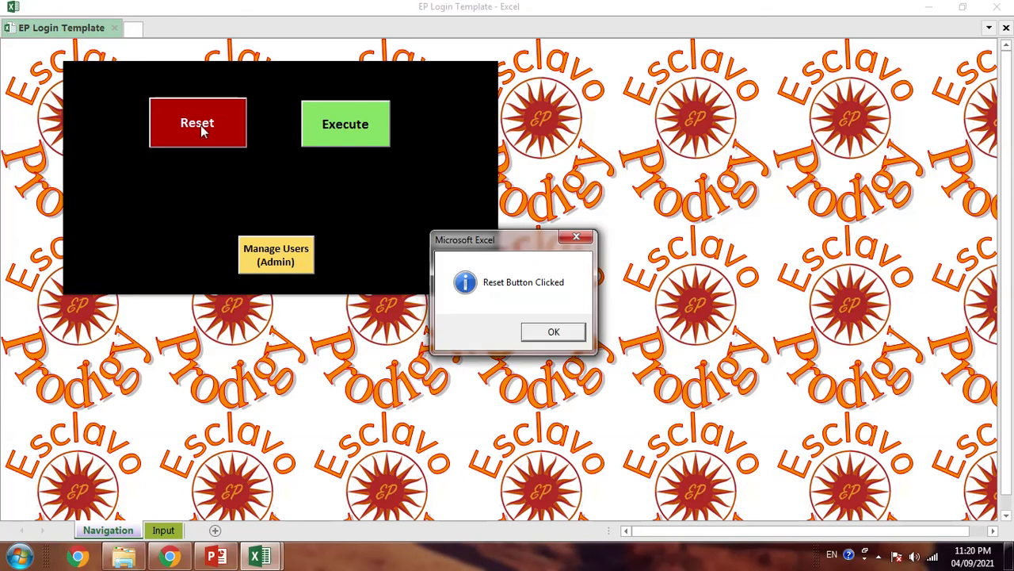
click(539, 332)
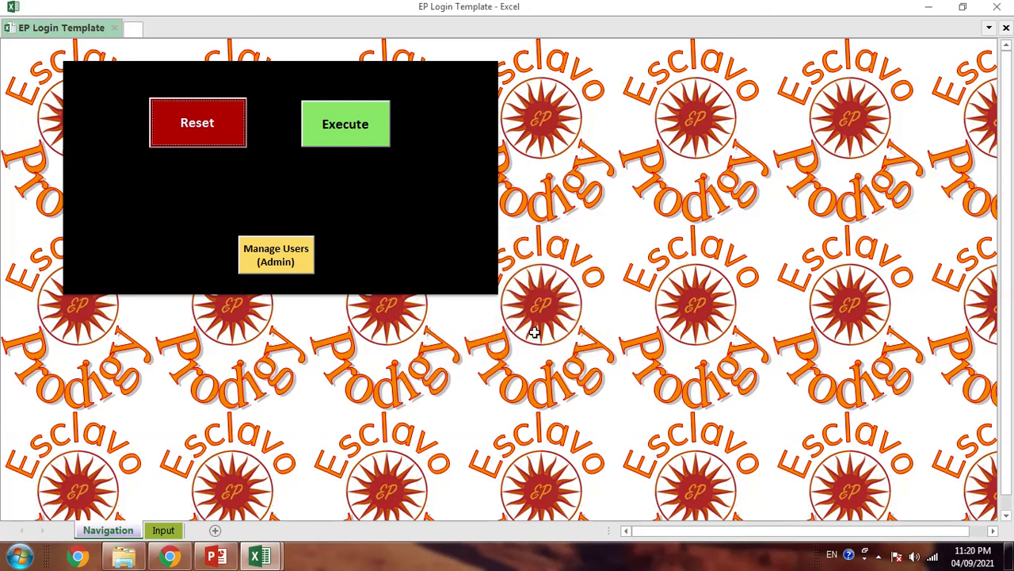
click(348, 132)
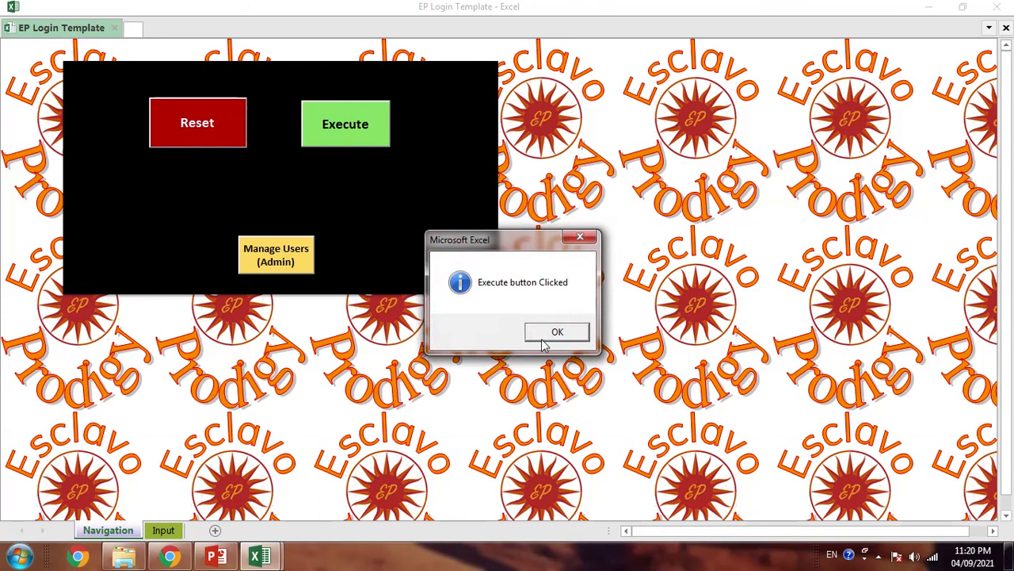
click(543, 337)
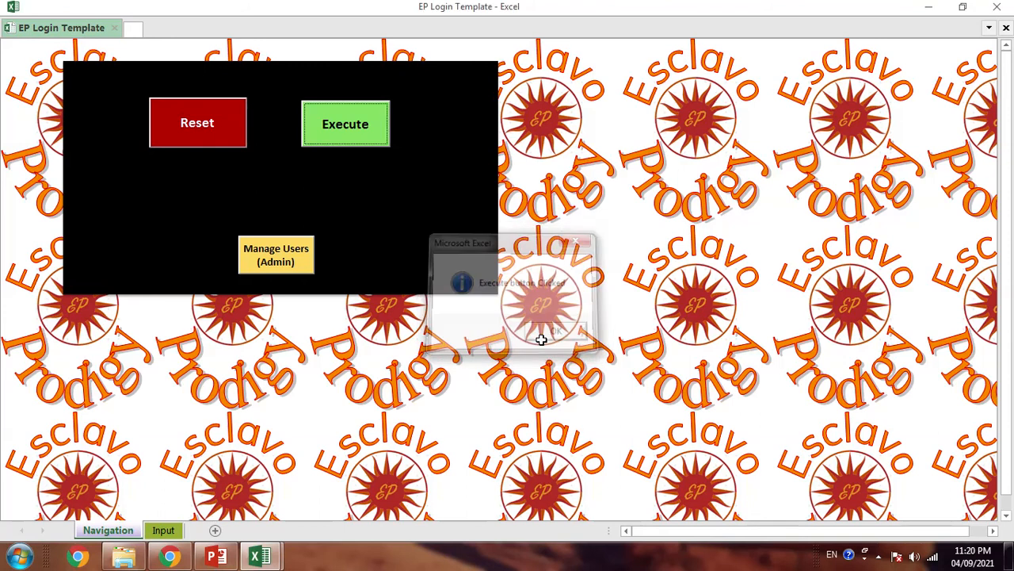
click(271, 267)
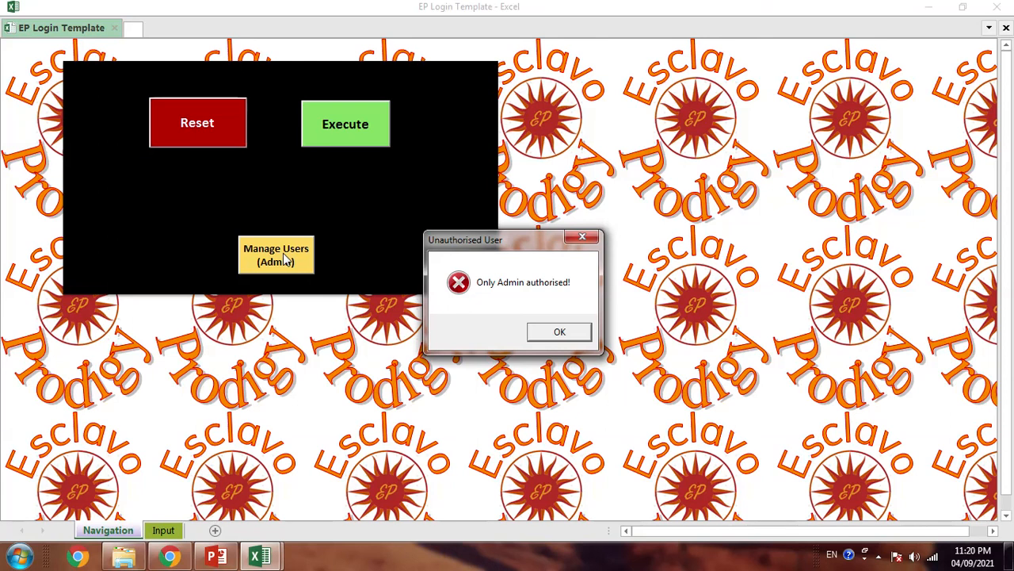
click(584, 333)
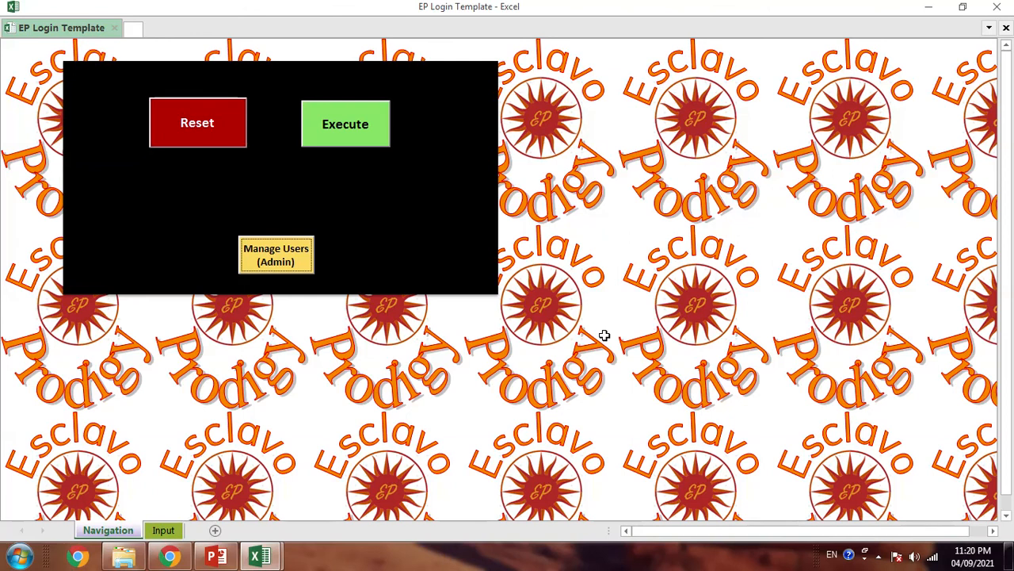
- Close the EP Login Template workbook and reopen it from the recent list
click(539, 305)
key(ctrl+w)
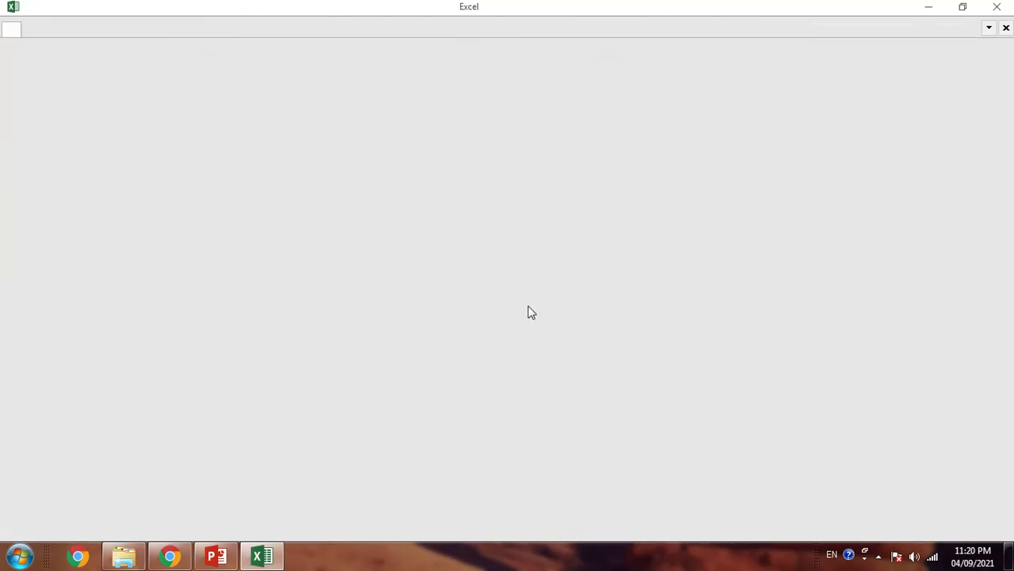
key(ctrl+o)
click(441, 153)
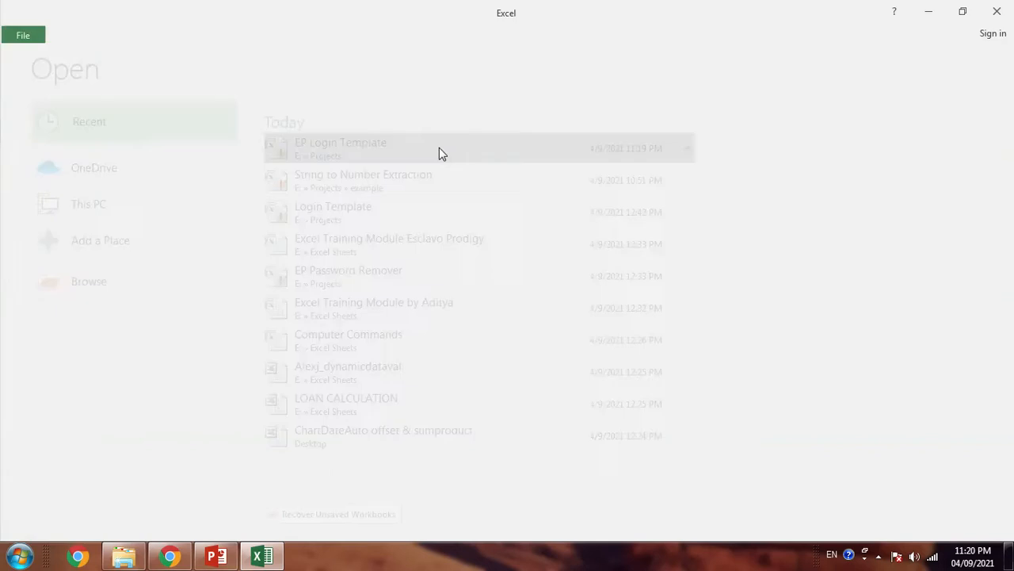
- Log in with the admin account and dismiss the success message
text(admin)
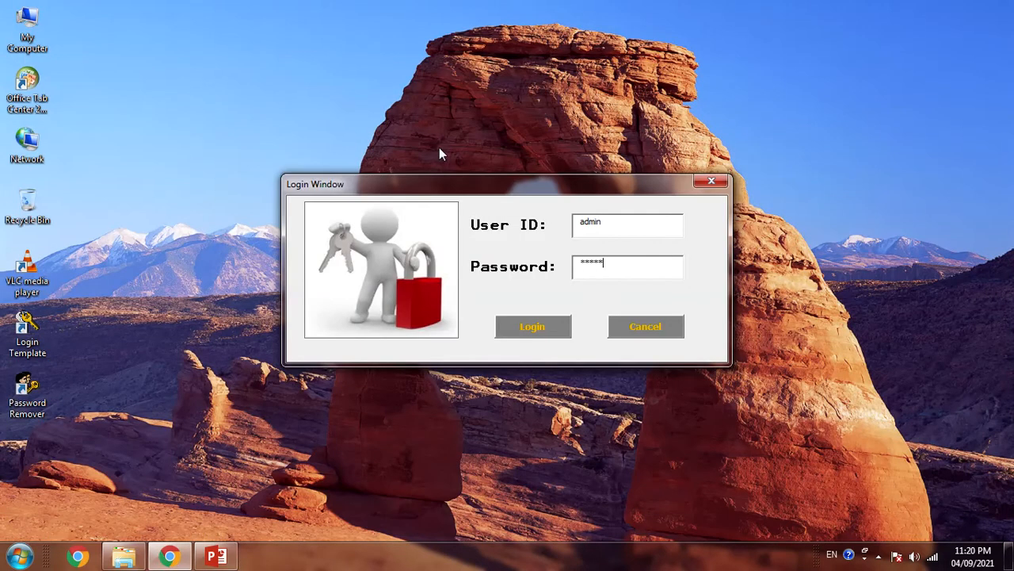
click(519, 325)
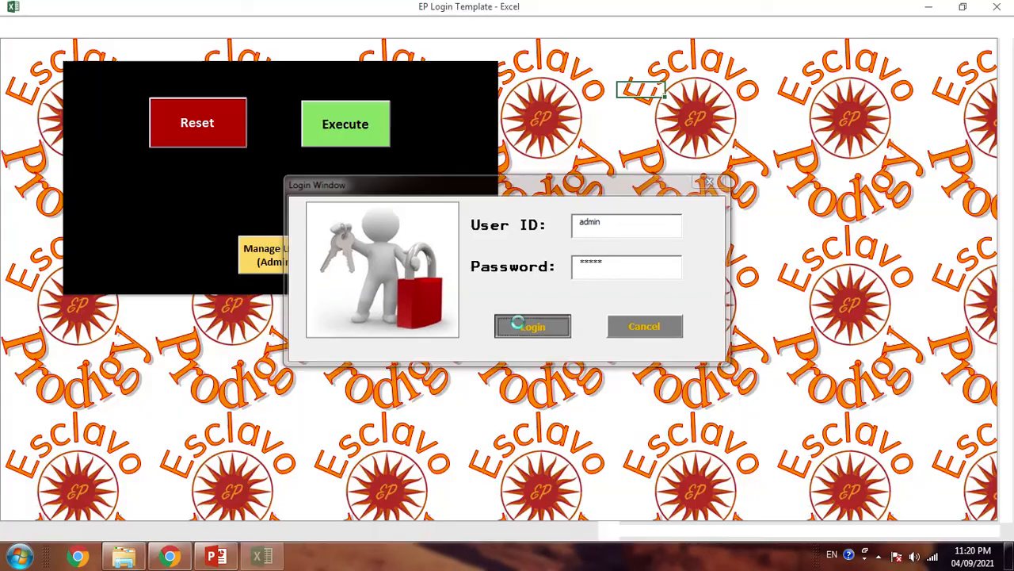
click(536, 331)
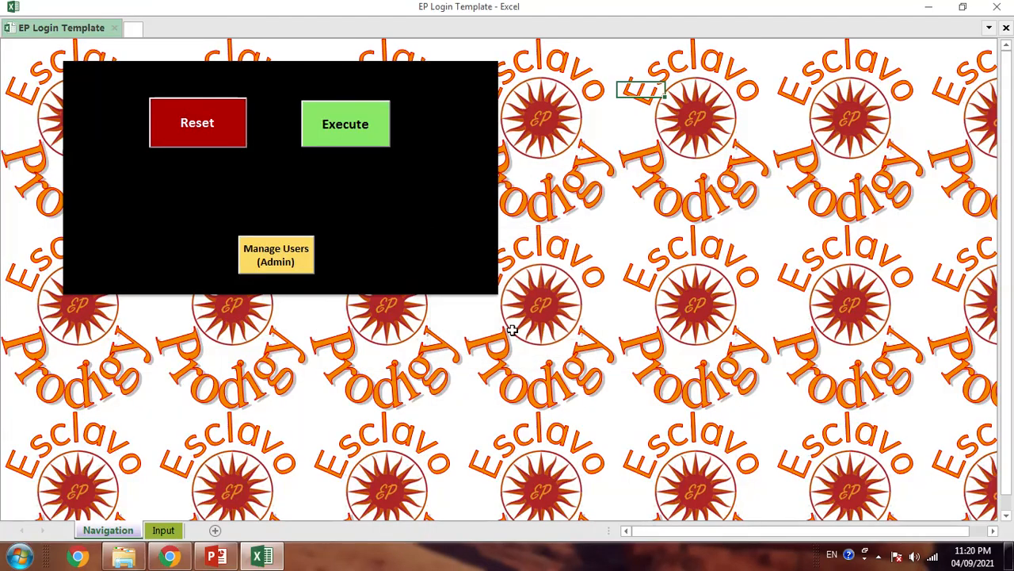
- Load the guest user in Modify Existing User mode, switching its role to Admin and back to Guest
click(283, 249)
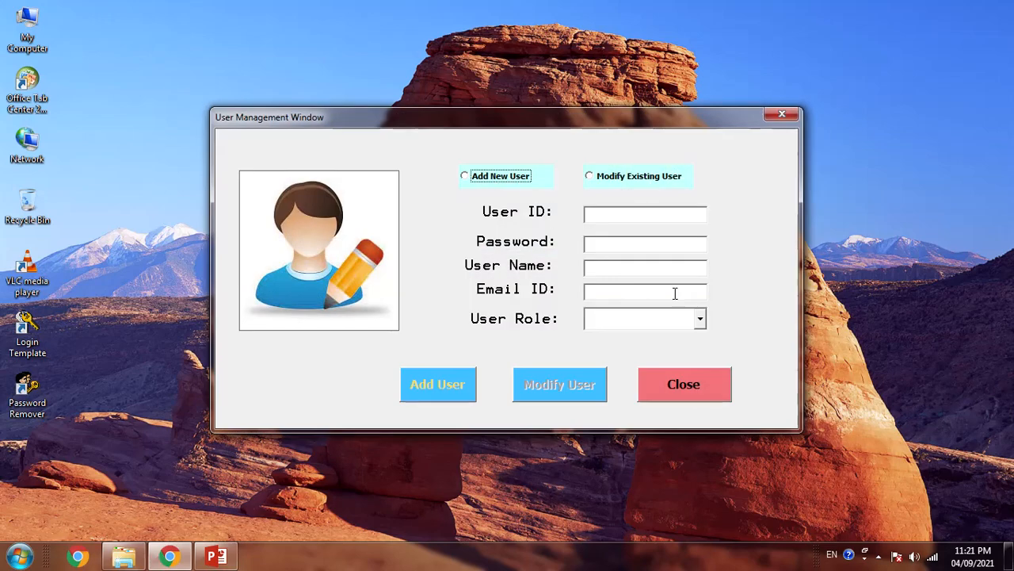
click(482, 175)
click(590, 177)
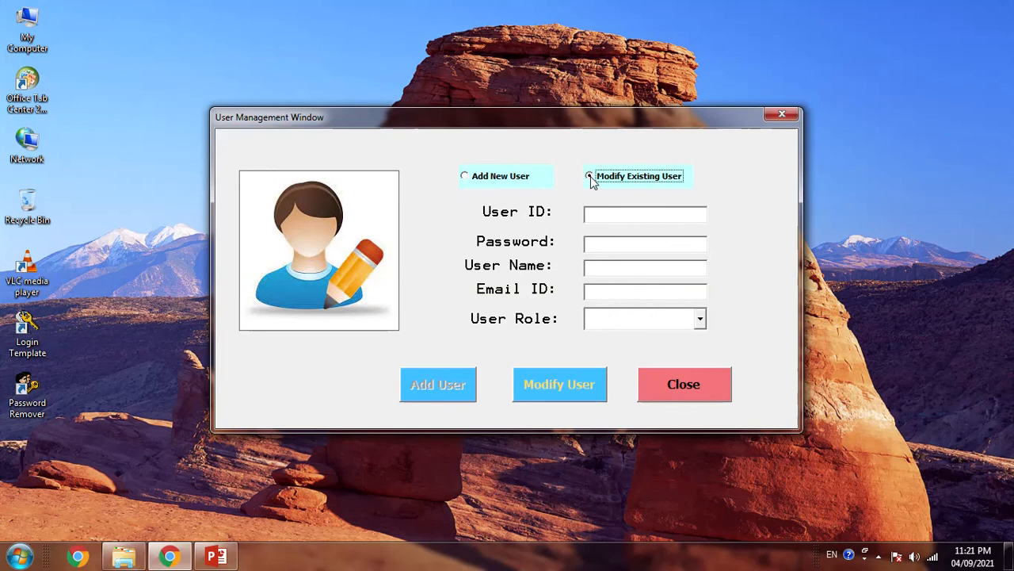
click(597, 212)
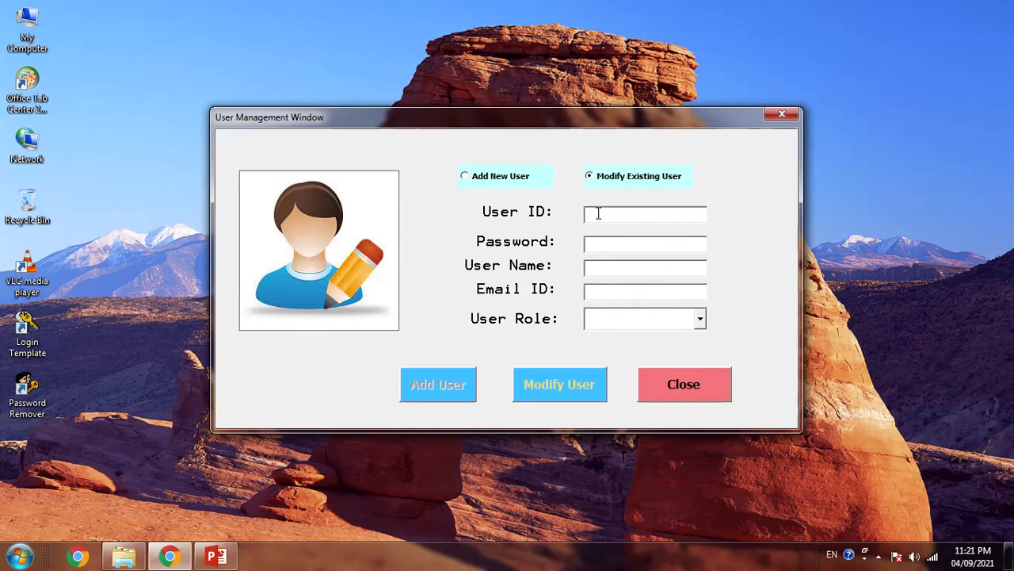
text(guest)
key(Tab)
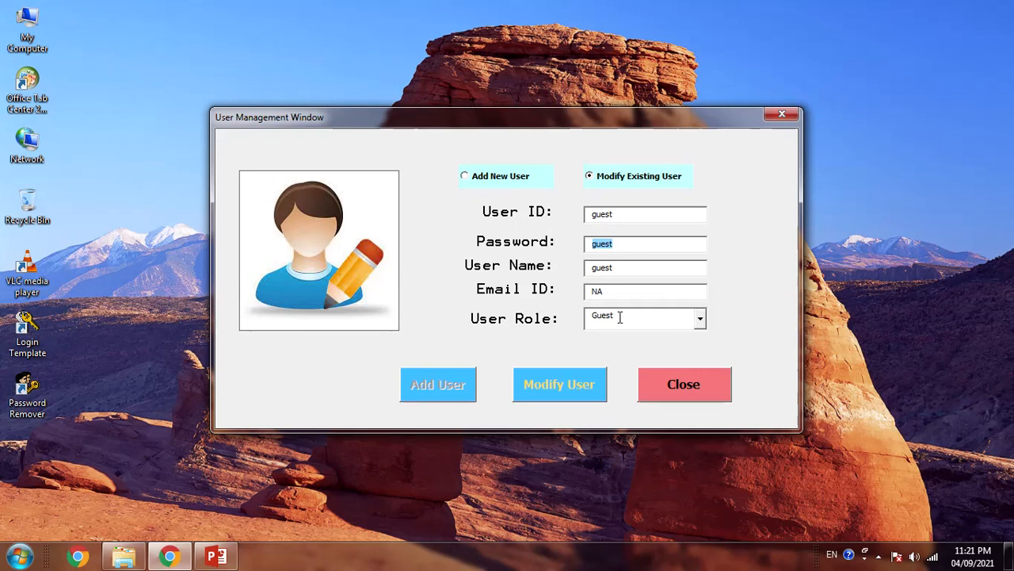
click(701, 319)
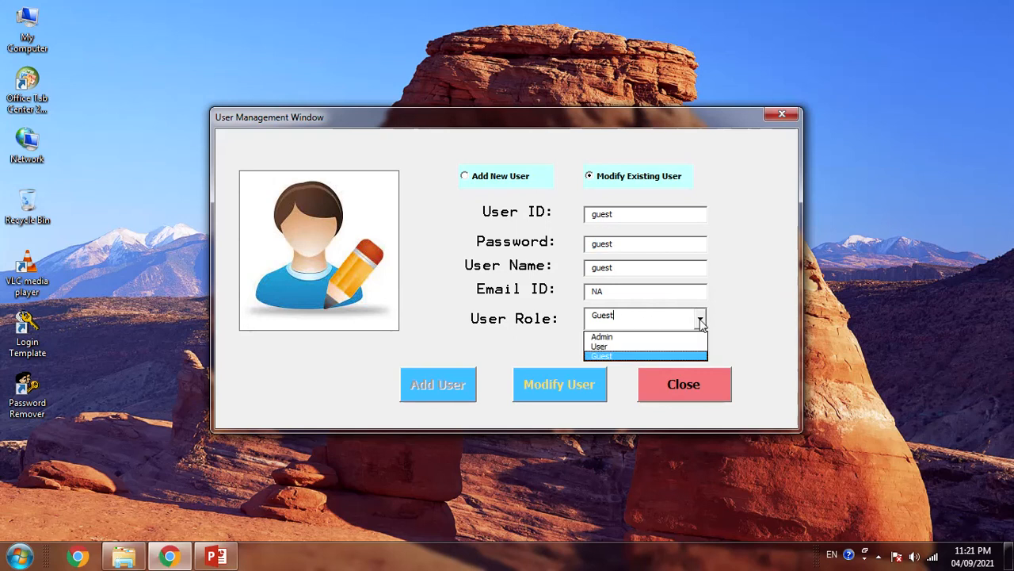
click(604, 338)
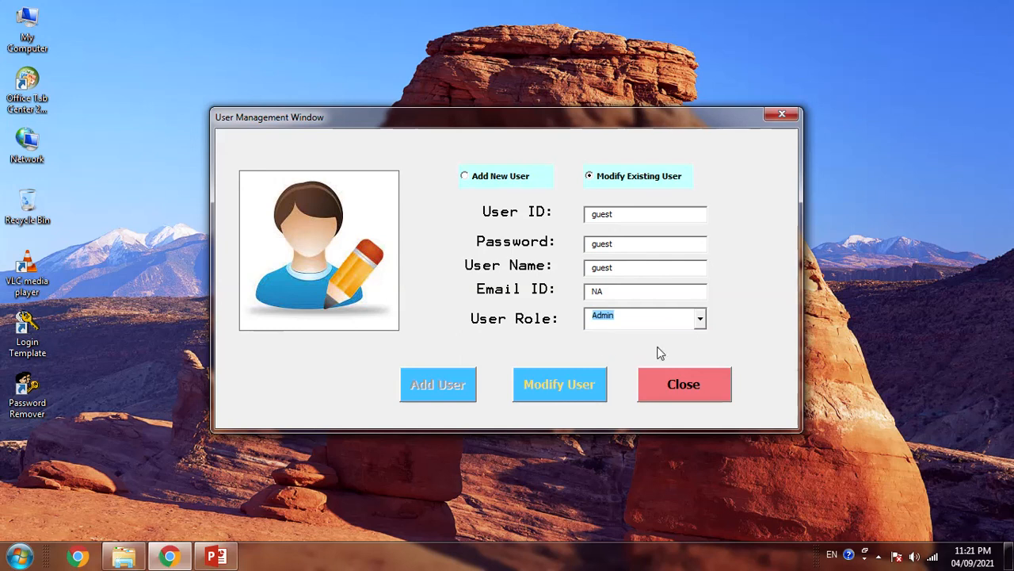
click(699, 318)
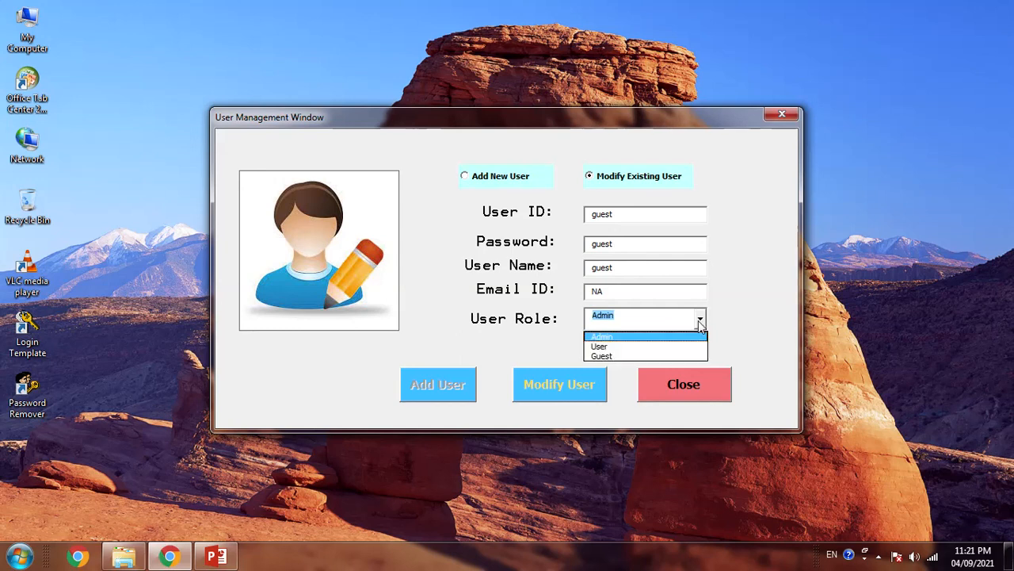
click(622, 356)
- Look up the nonexistent User ID user1, dismiss the no-user-found error, and switch to Add New User
key(Tab)
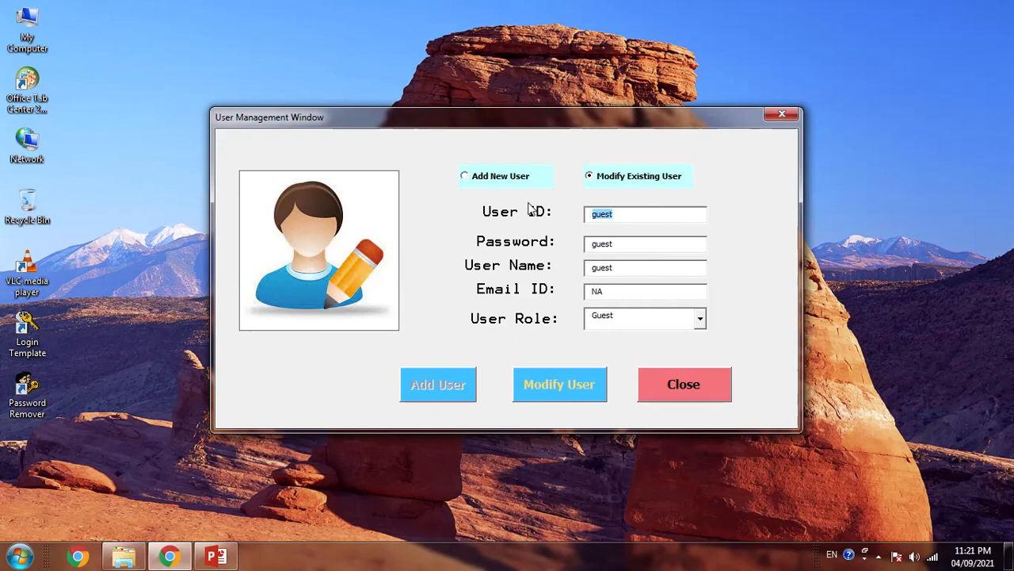
text(user1)
key(Return)
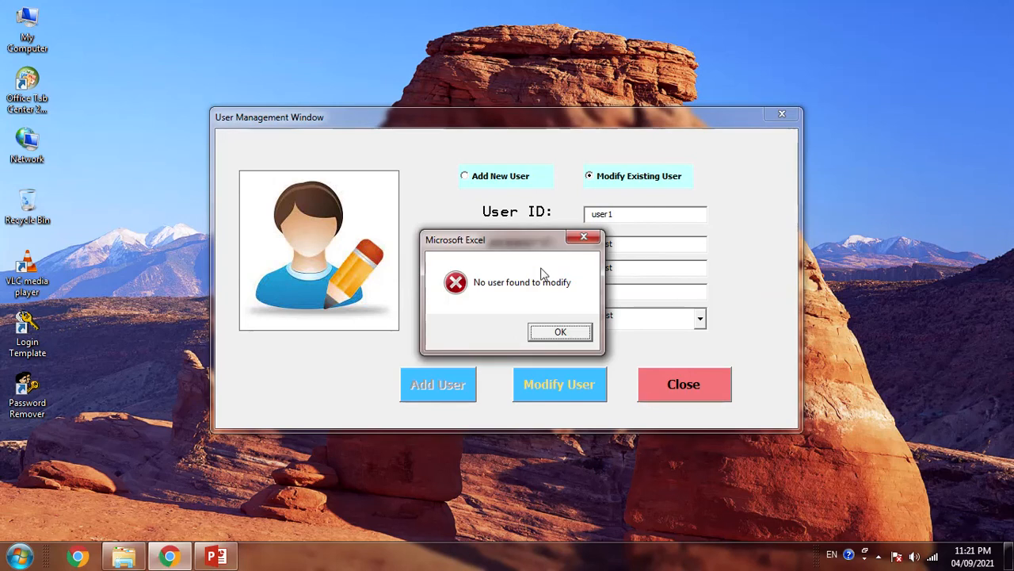
click(561, 332)
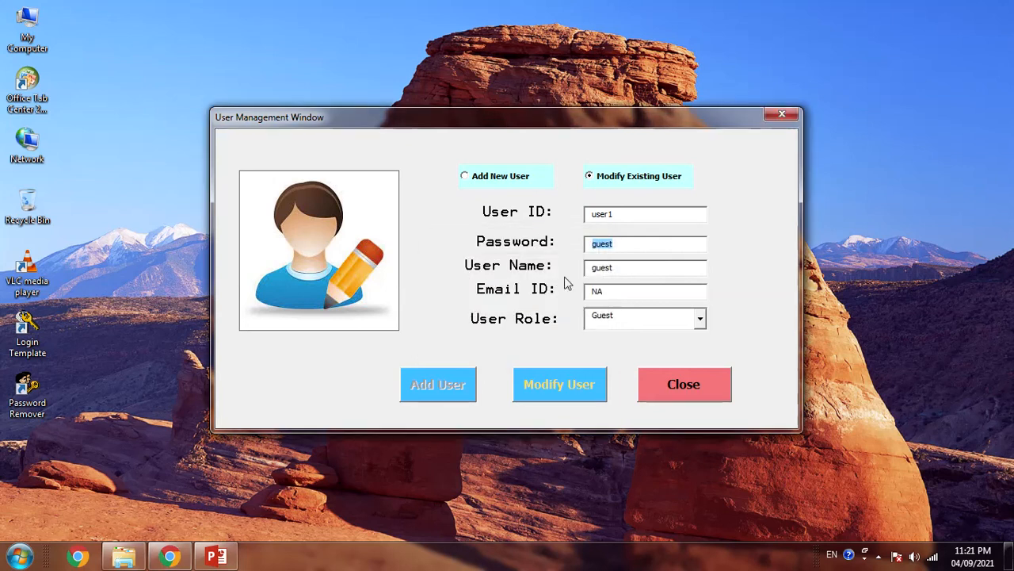
click(478, 177)
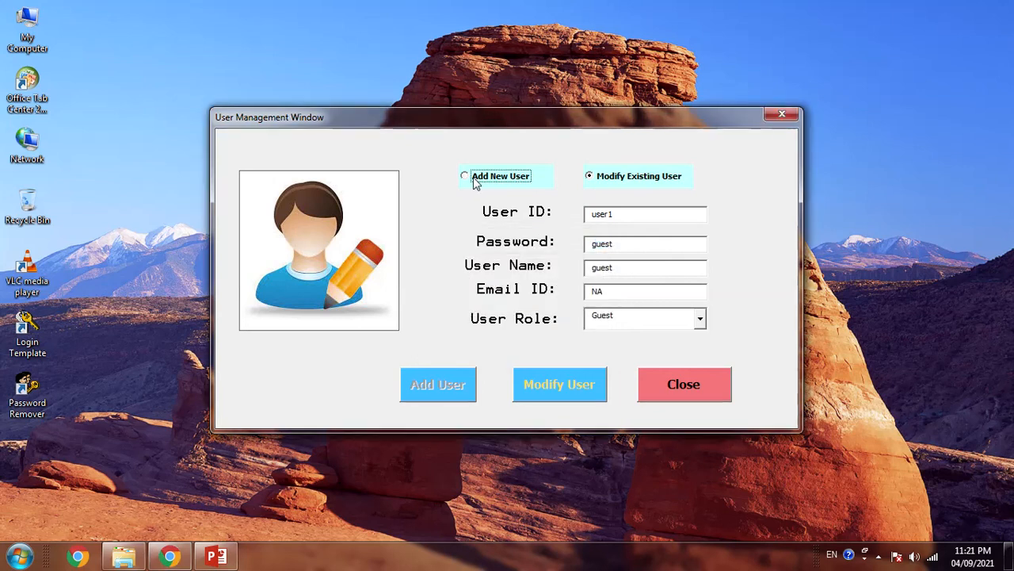
- Enter User ID user1, its password, and User Name 'User Dummy'
click(615, 214)
text(user1)
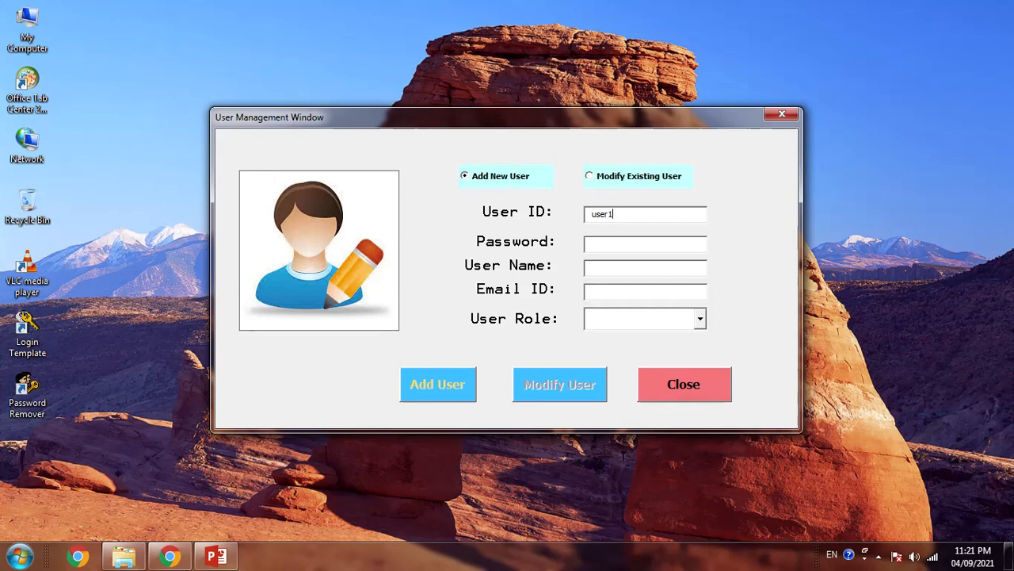
click(626, 243)
text(user1)
click(593, 268)
text(User Dumy)
key(BackSpace)
text(my)
- Set Email ID to na and User Role to User, then add the user
click(592, 292)
text(na)
key(Tab)
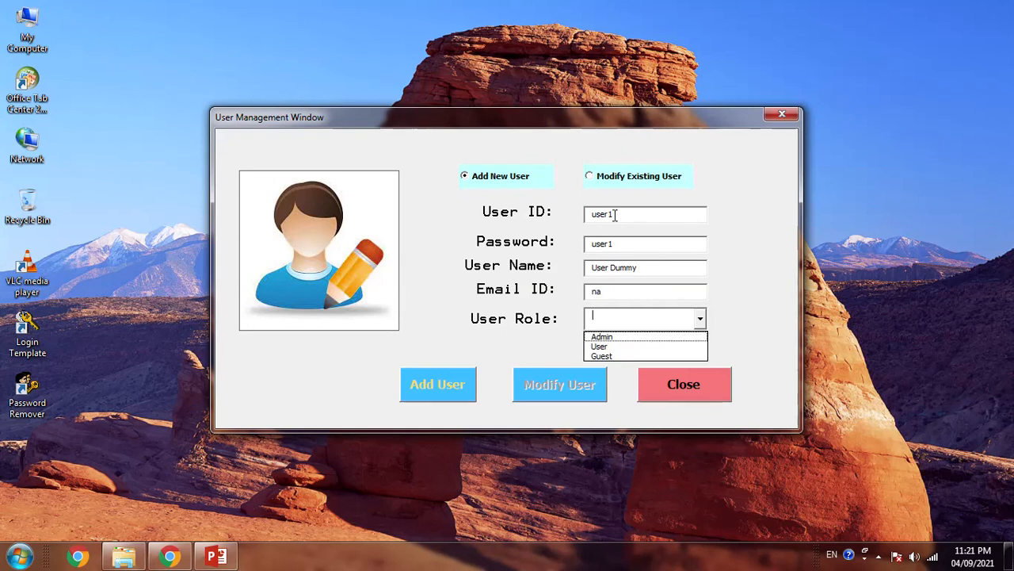
key(Down)
key(Down)
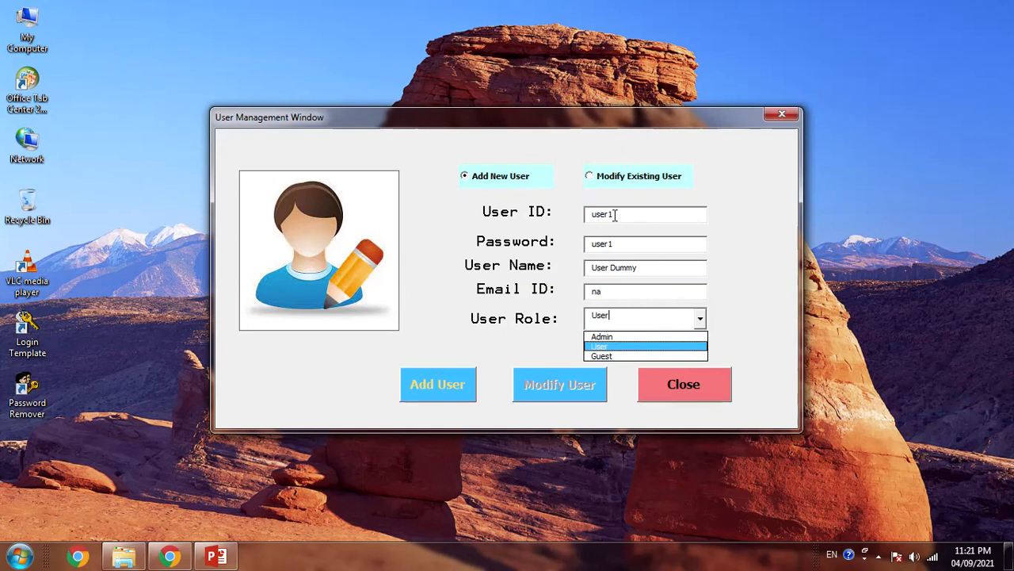
key(Tab)
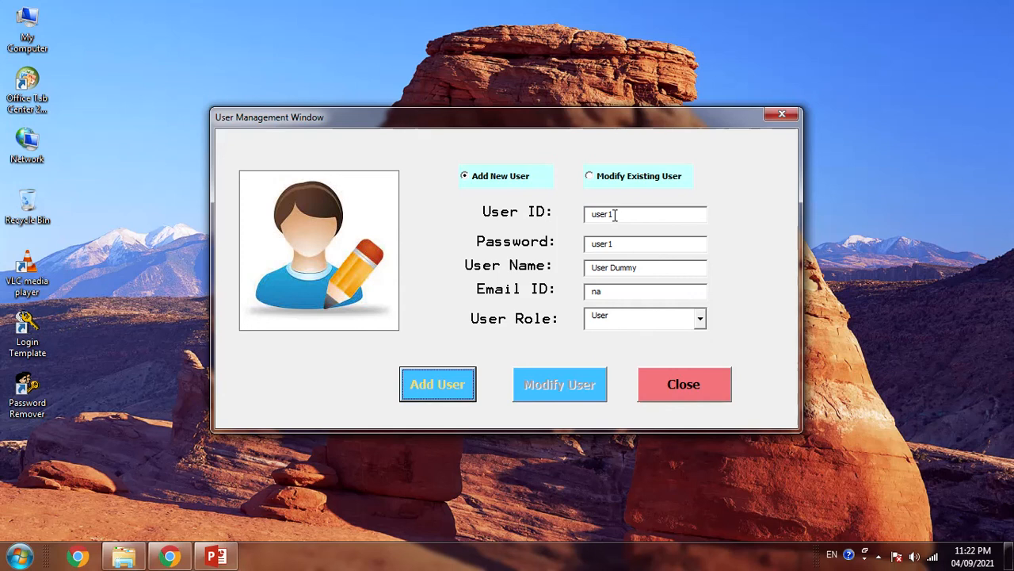
click(438, 385)
- Re-enter user1 with email na and role Admin, and see the duplicate add rejected
key(Return)
click(607, 209)
text(user1)
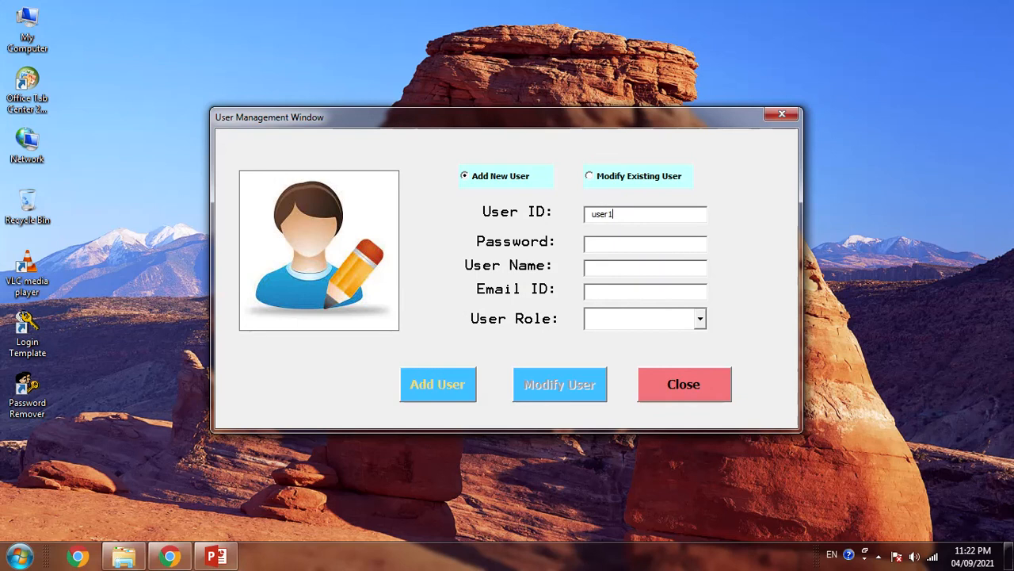
click(602, 243)
text(user1)
click(603, 268)
text(User)
text(e)
key(Tab)
text(na)
key(Tab)
text(Admin)
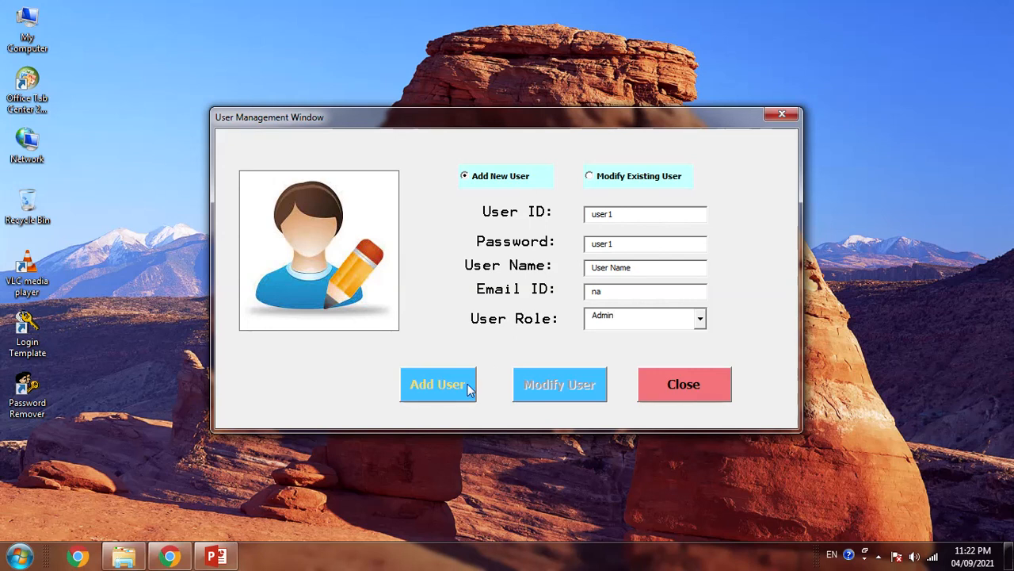
click(469, 387)
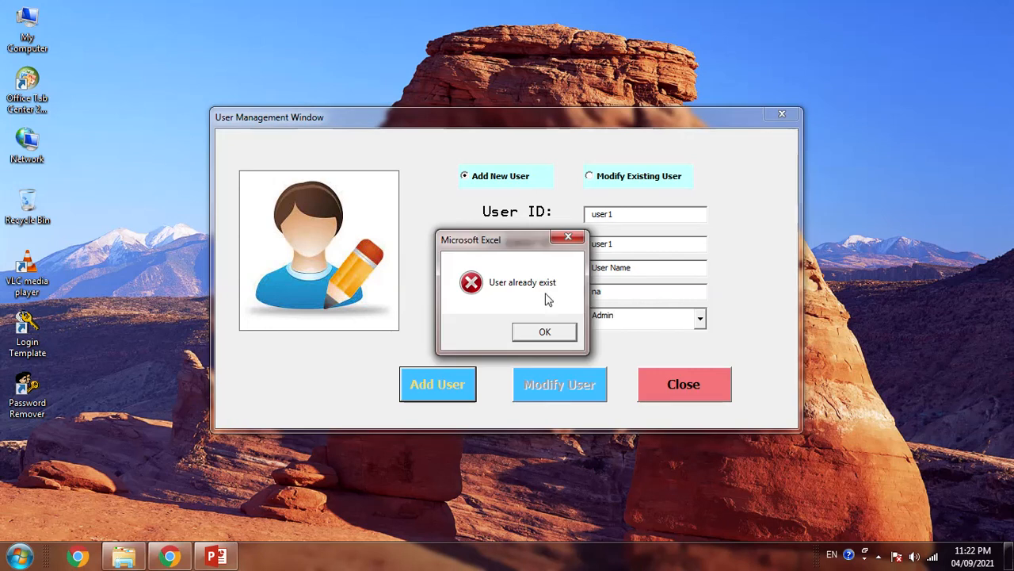
click(541, 333)
- Load user1 in Modify Existing User mode to check its saved details, then close the window
click(589, 176)
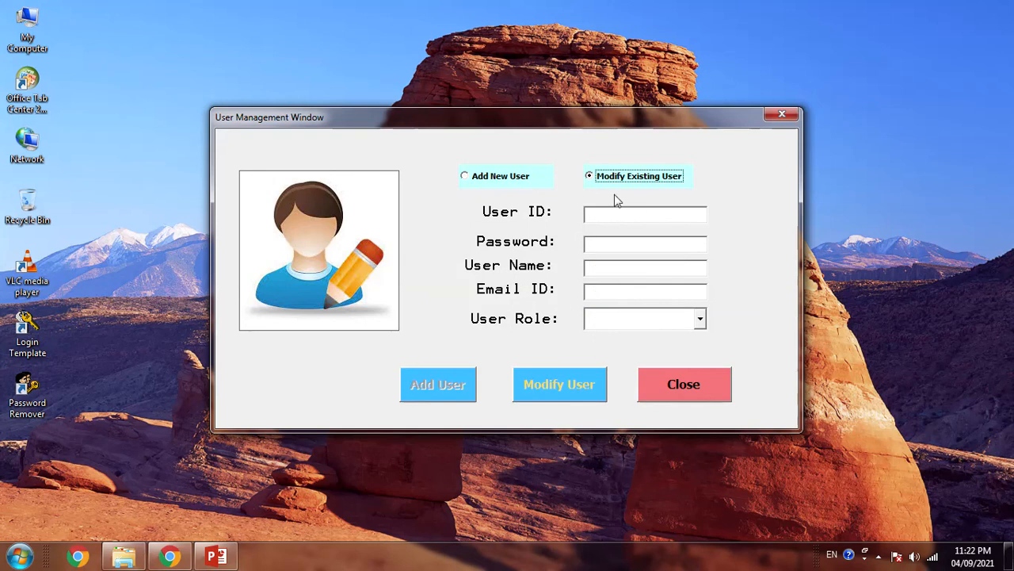
click(631, 213)
text(user1)
key(Tab)
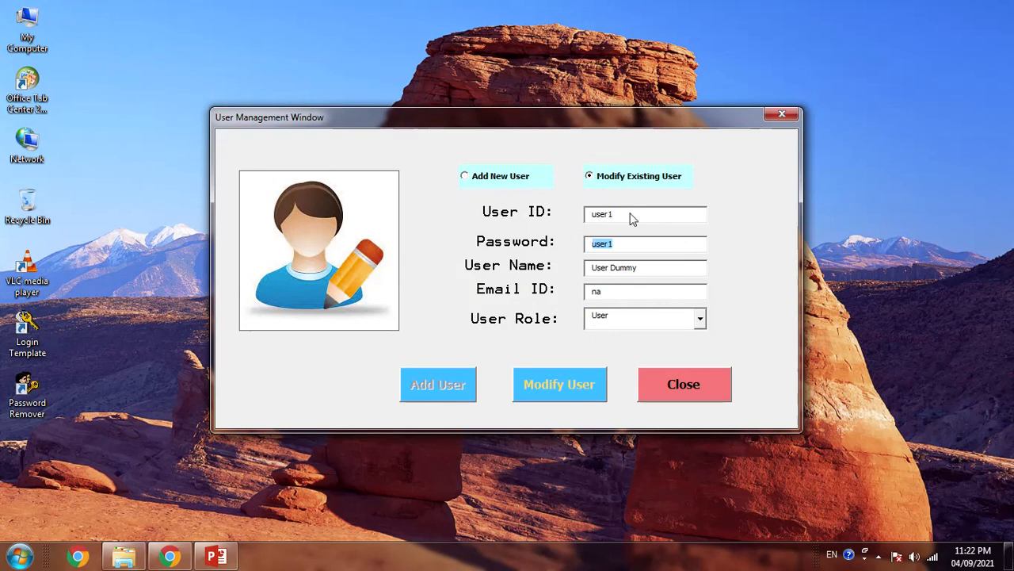
click(670, 384)
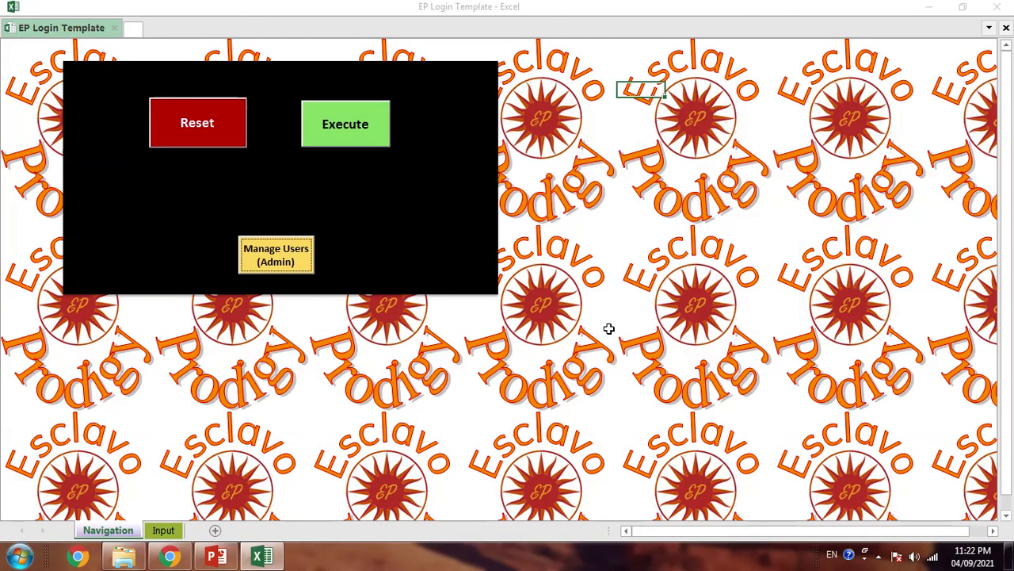
- Open the VBA editor with Alt+F11 and unlock VBAProject with its project password
click(538, 368)
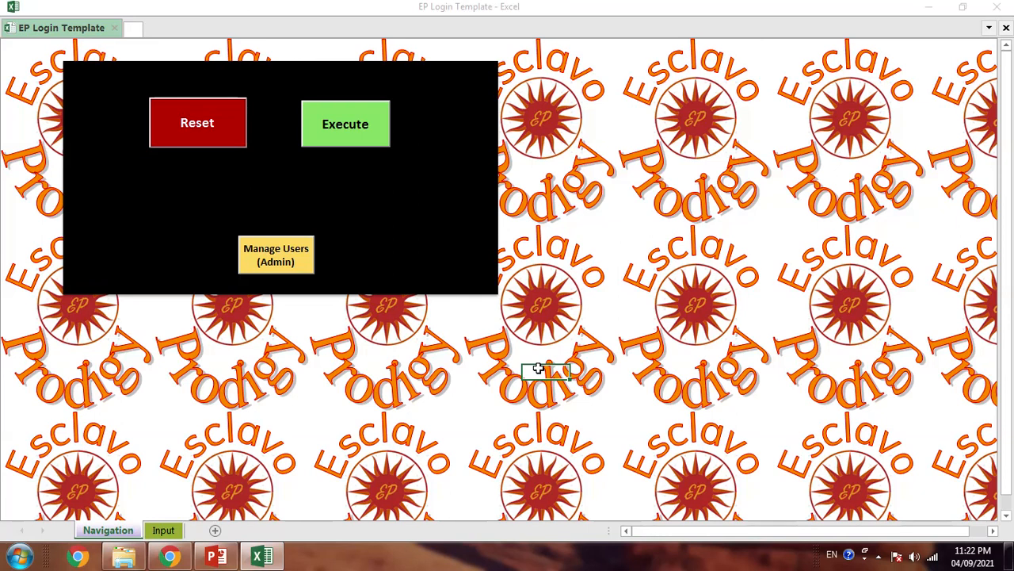
key(alt+F11)
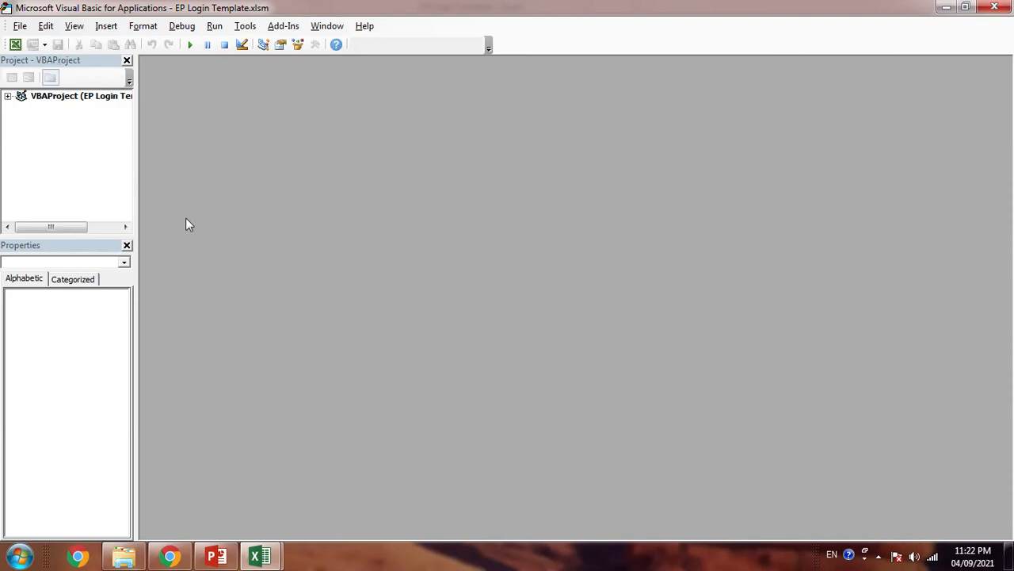
double_click(60, 99)
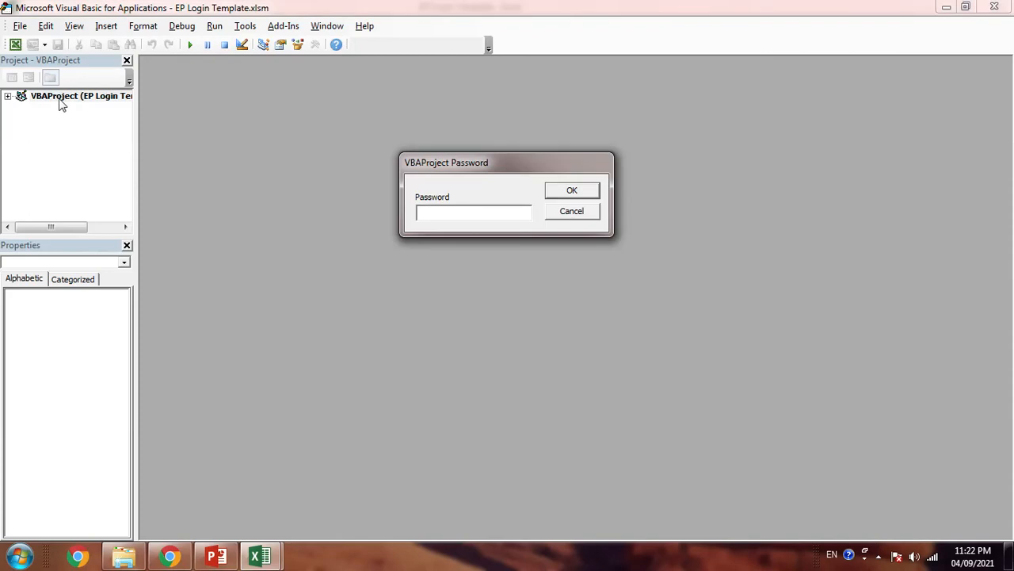
text(****)
key(Return)
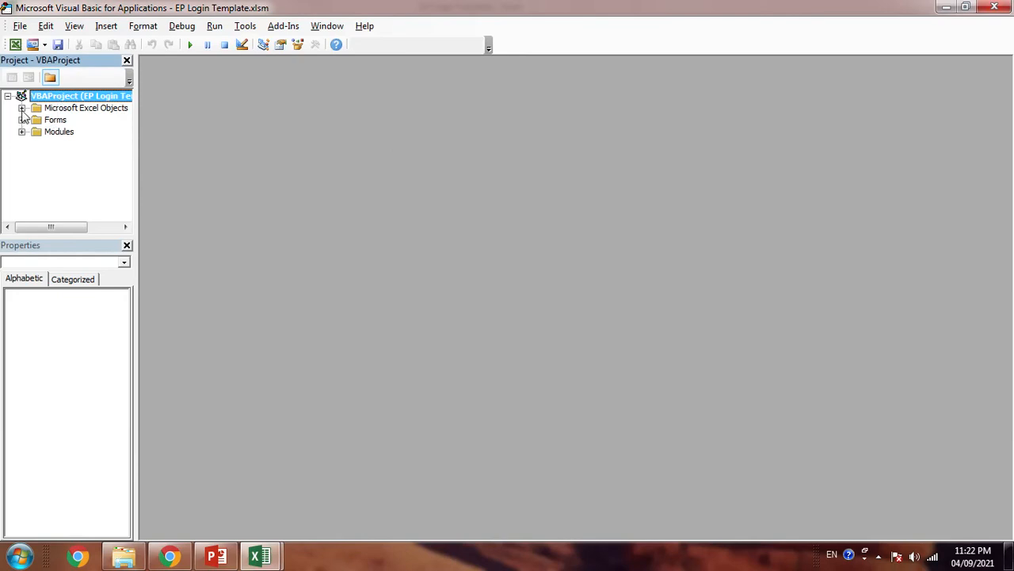
- Inspect the DB sheet's properties, including its Visible setting
click(23, 108)
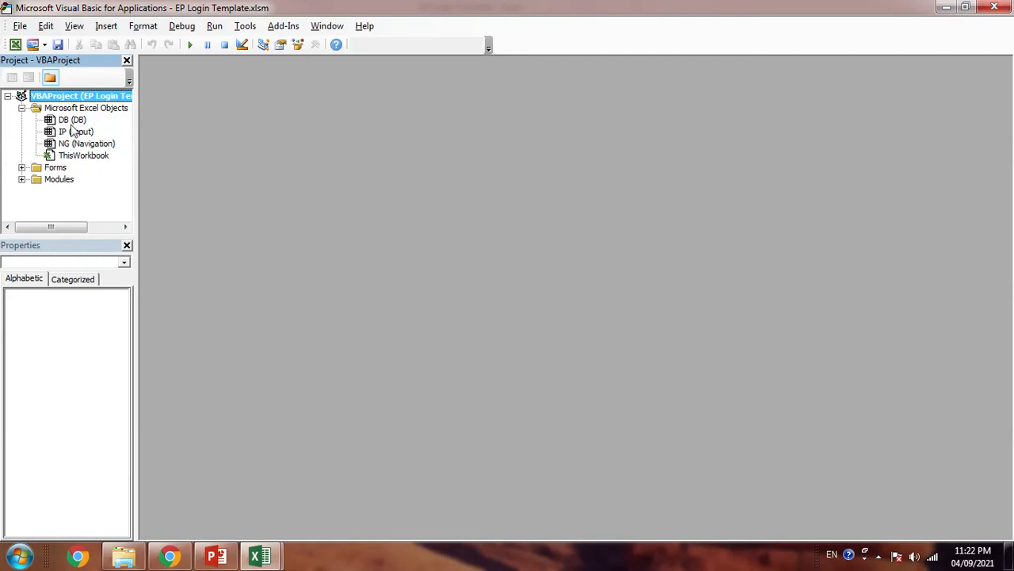
click(71, 120)
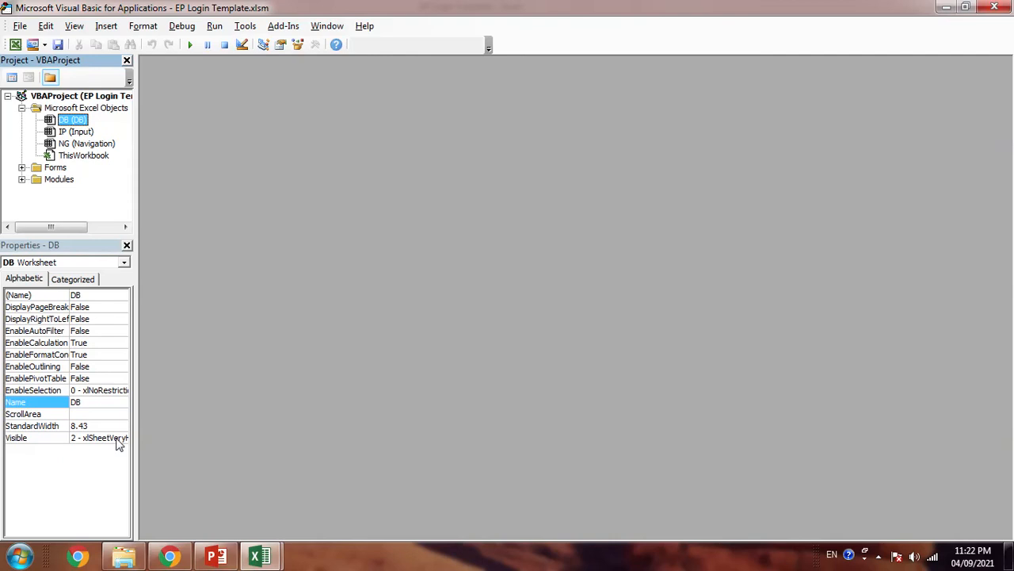
click(114, 442)
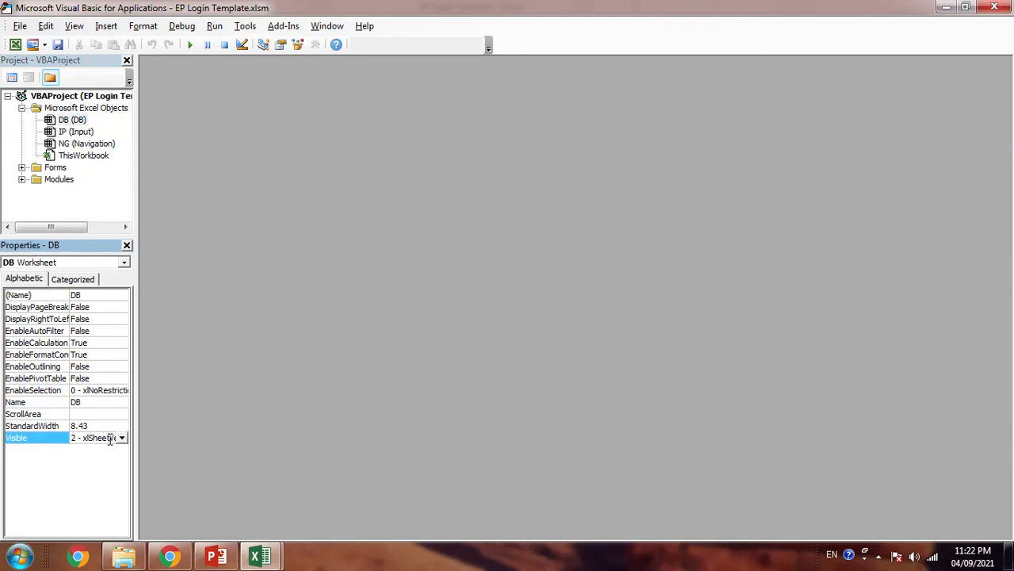
- Expand Forms and Modules and open the Codes module with its Reset and Execute subs
click(22, 167)
click(22, 204)
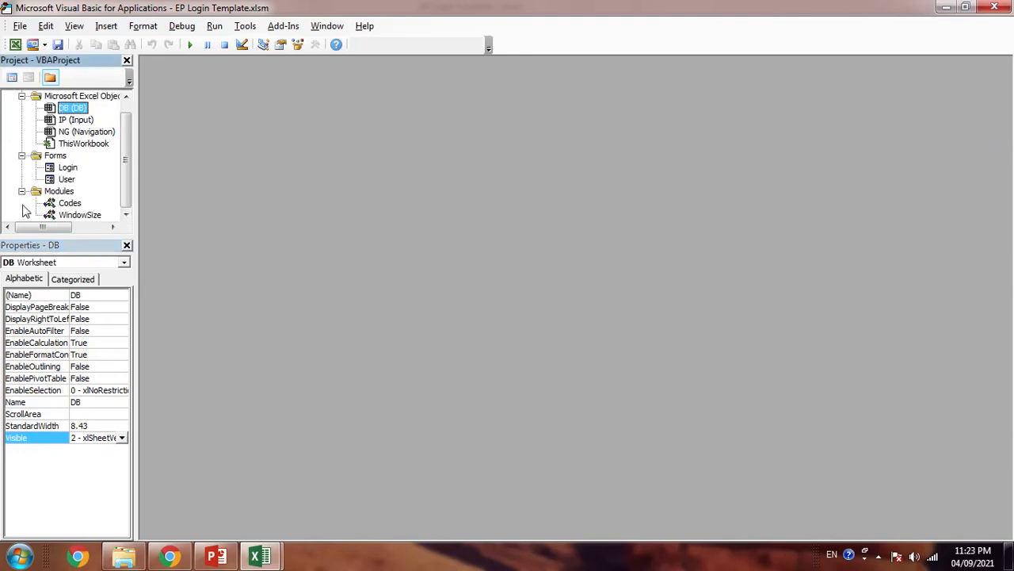
double_click(69, 203)
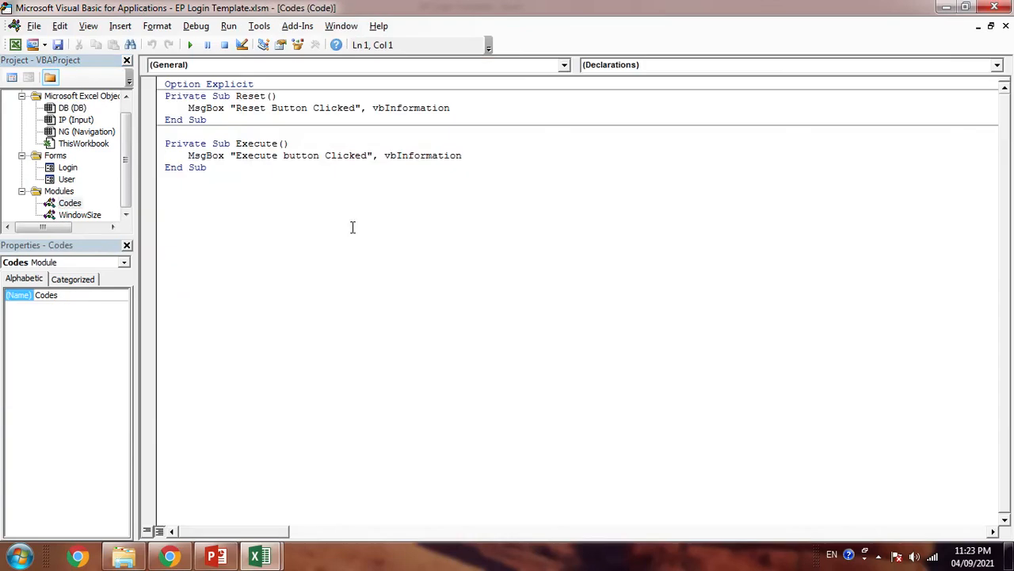
- Review BtnLogin_Click's code filling DB sheet cells G3 to K3, then open the User form design
double_click(68, 168)
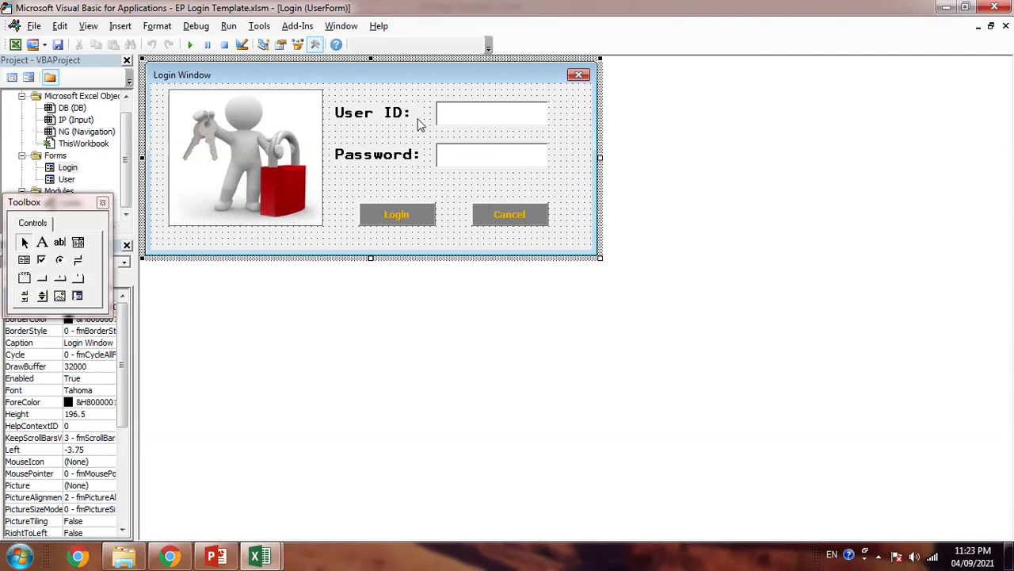
double_click(397, 217)
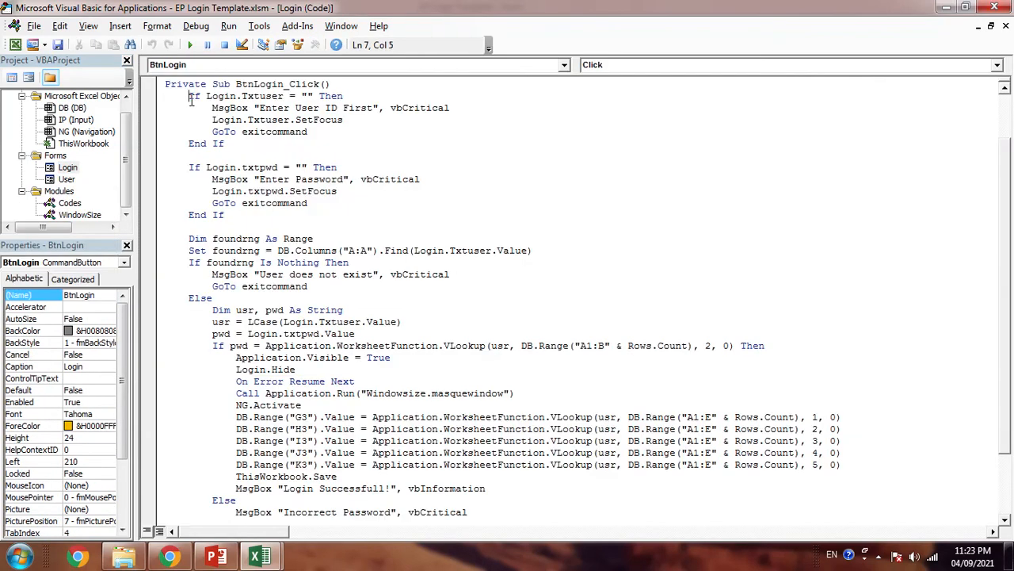
drag(190, 101, 254, 286)
scroll(260, 282, down, 2)
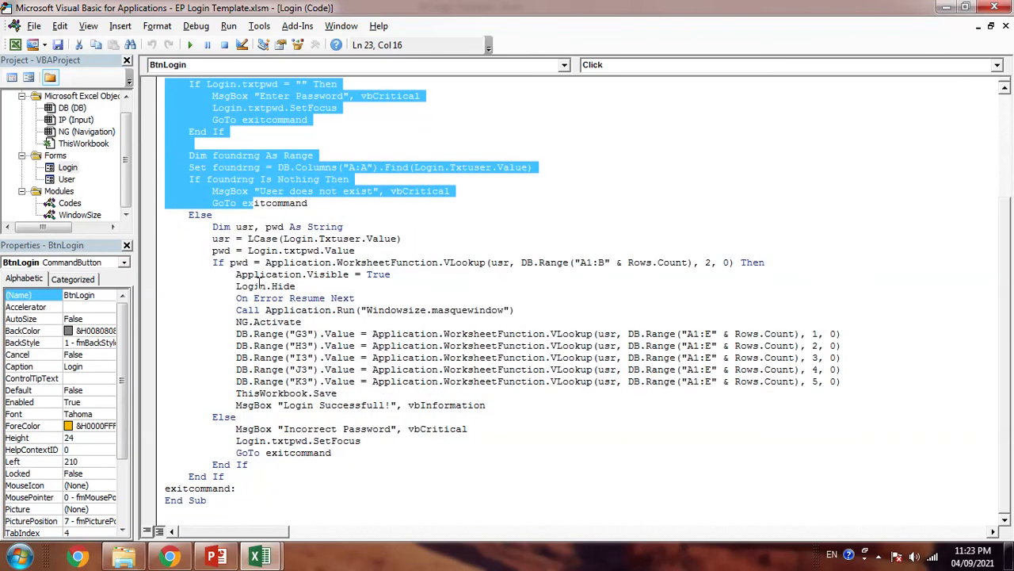
double_click(637, 333)
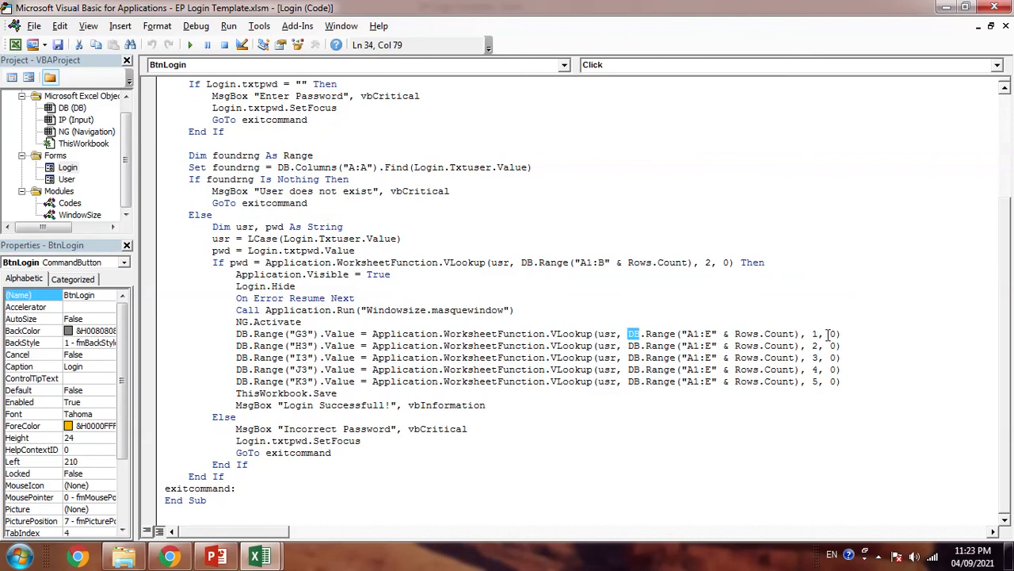
drag(847, 379, 158, 327)
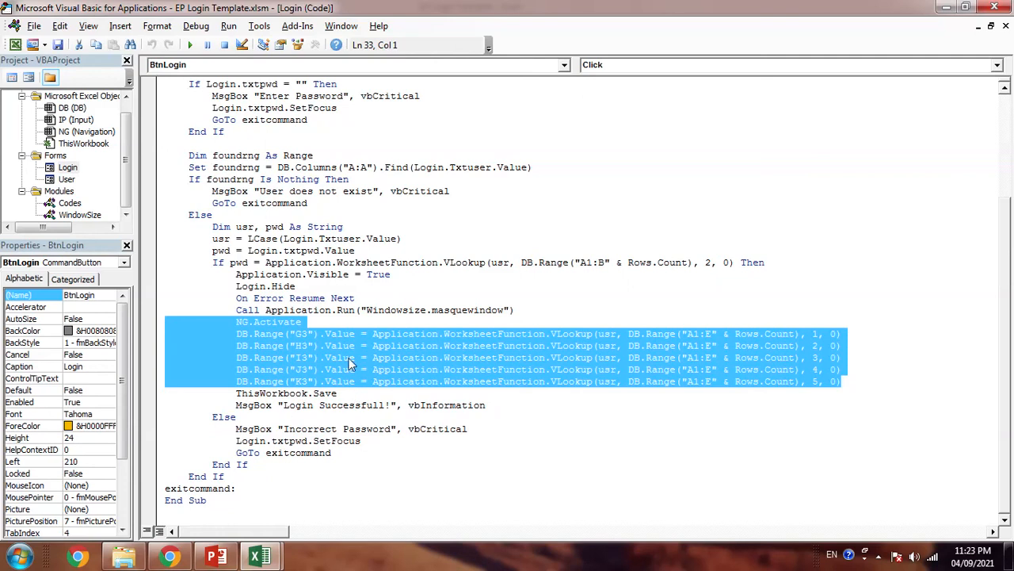
scroll(352, 363, up, 4)
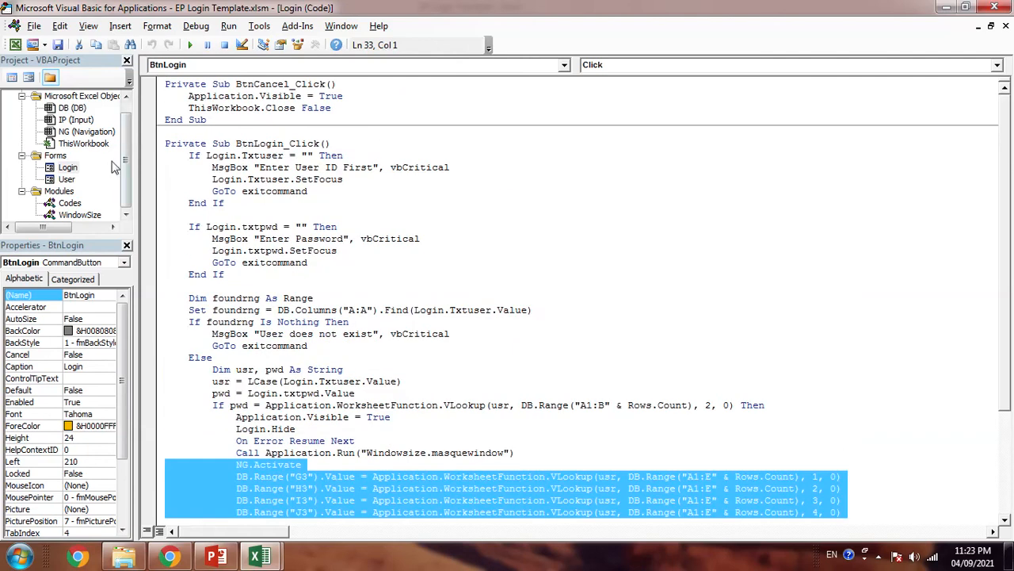
double_click(68, 180)
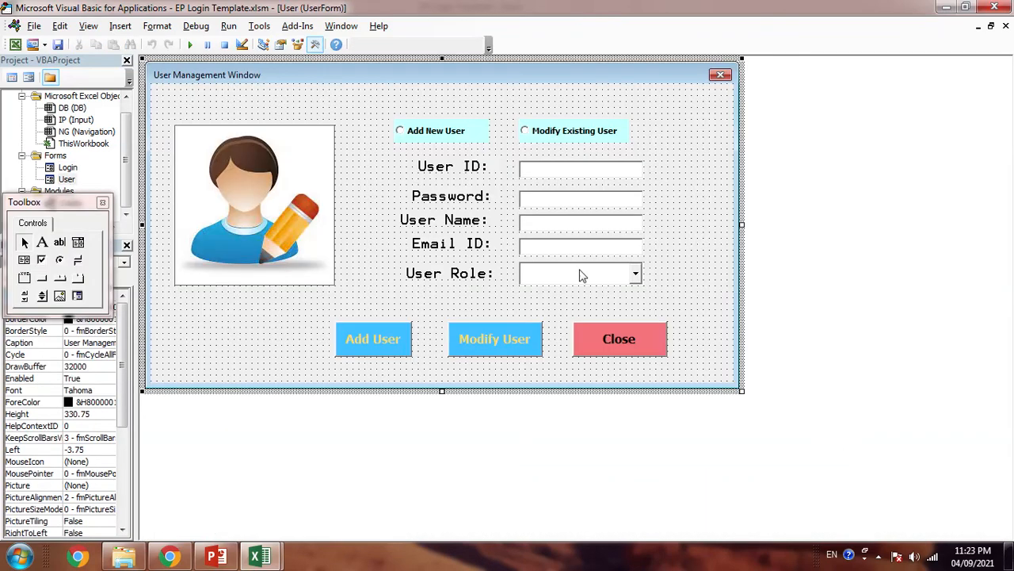
- Open the Add User button's Btnadd_Click code and review BtnClose_Click, Txtuser_Afterupdate, OBadd_Click and OBmodify_Click
double_click(381, 342)
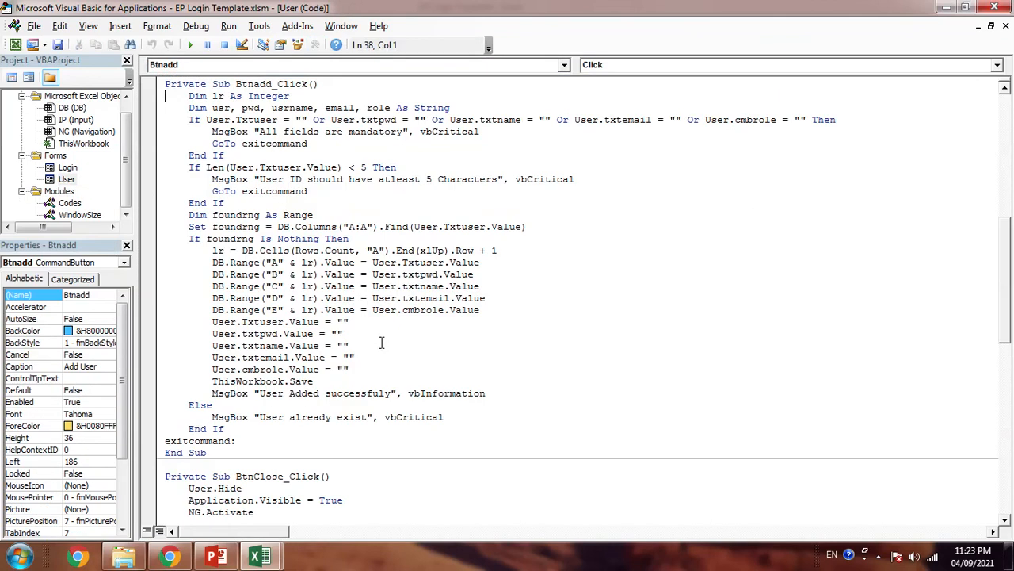
scroll(304, 239, down, 2)
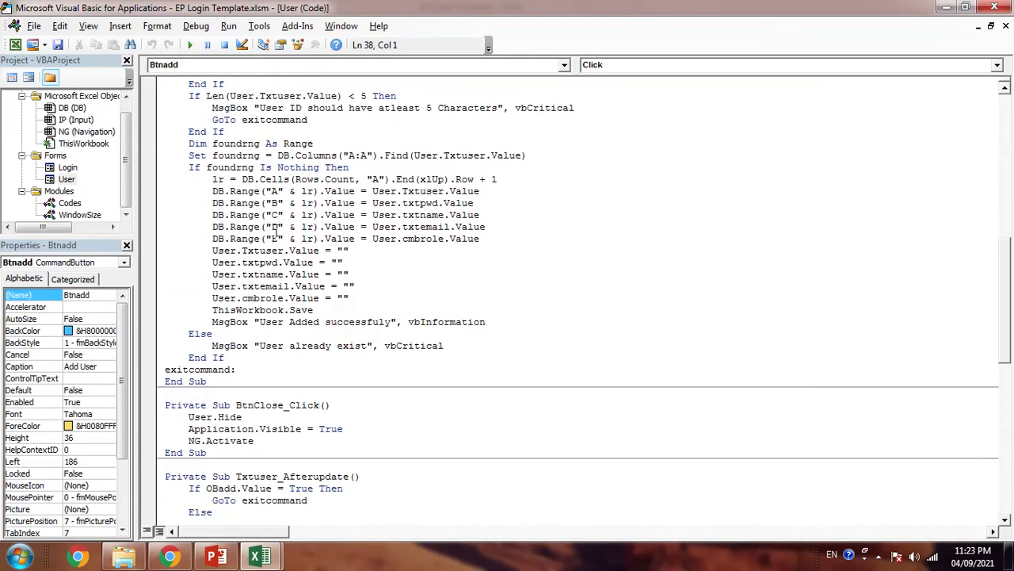
click(256, 428)
scroll(256, 428, down, 4)
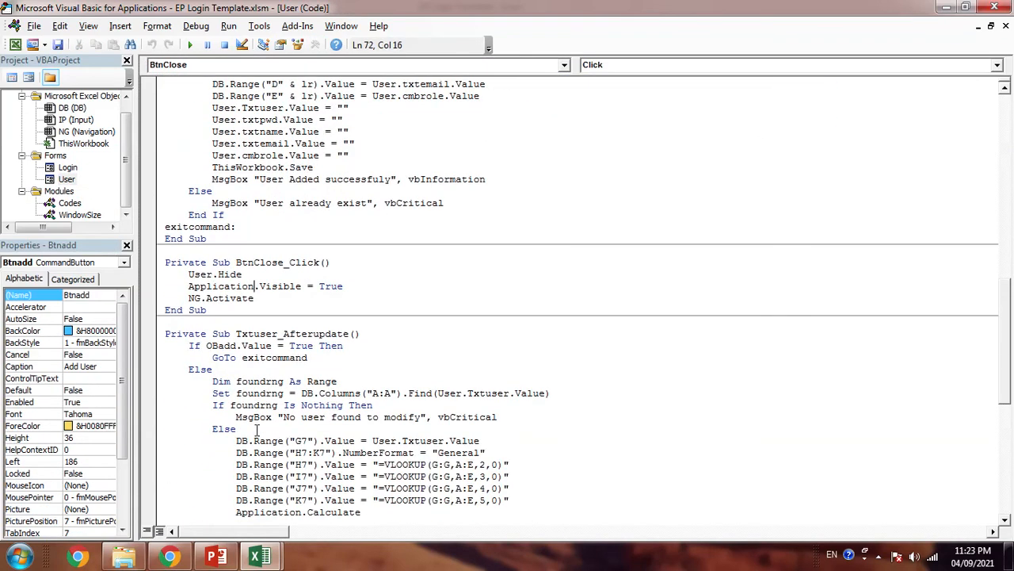
click(241, 346)
scroll(279, 354, down, 8)
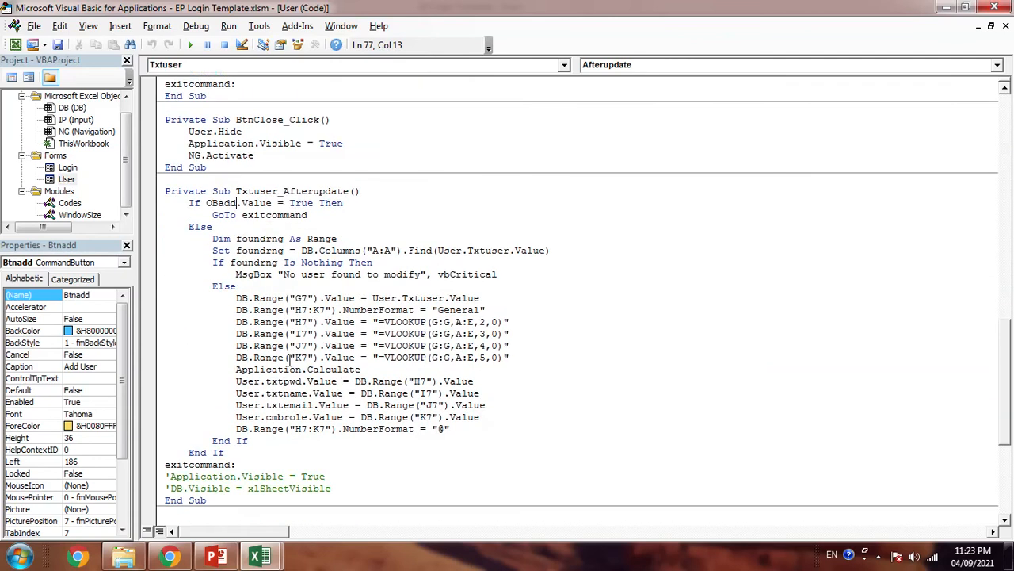
scroll(290, 360, down, 3)
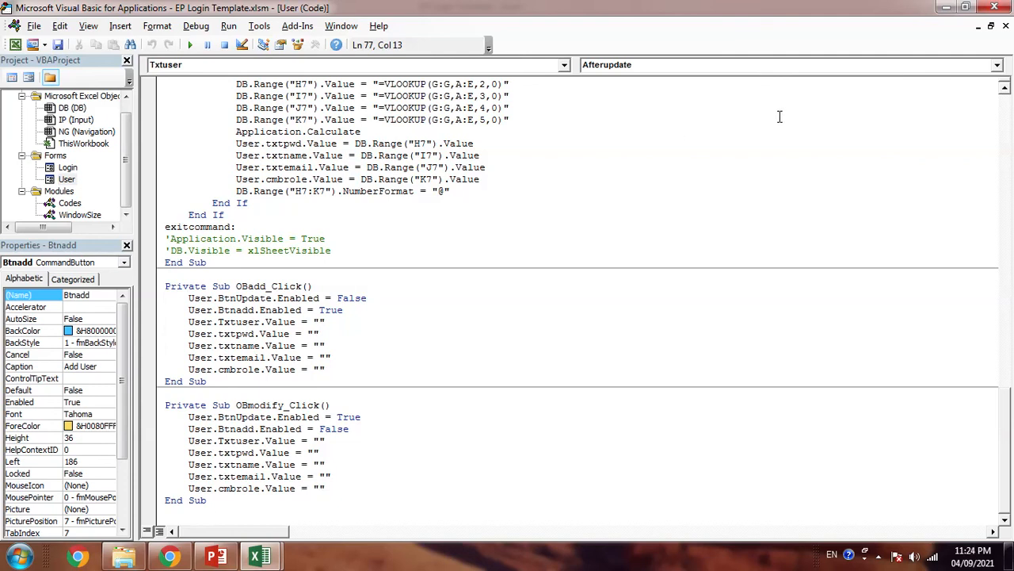
- Close the VBA editor to return to the EP Login Template workbook
click(997, 8)
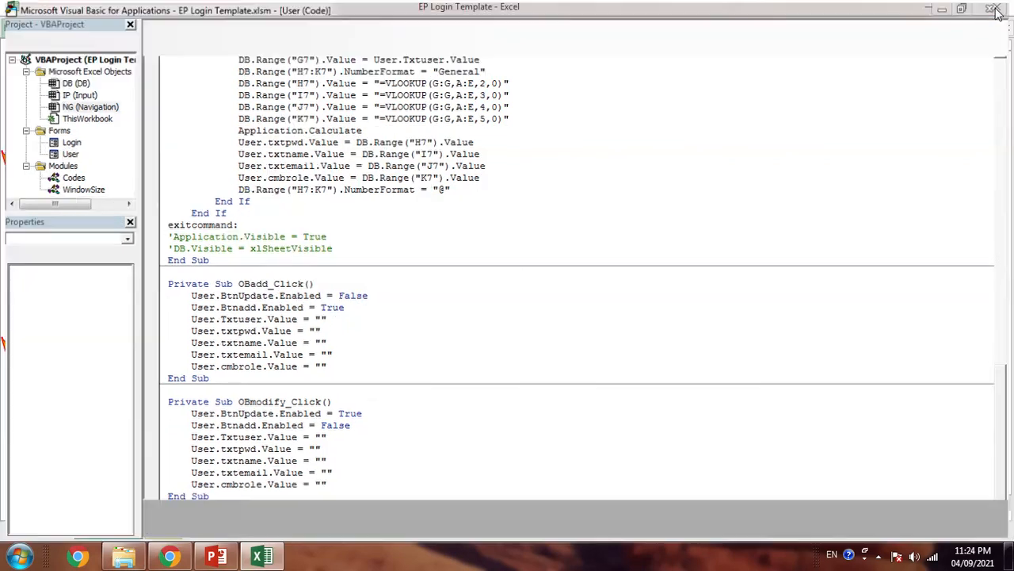